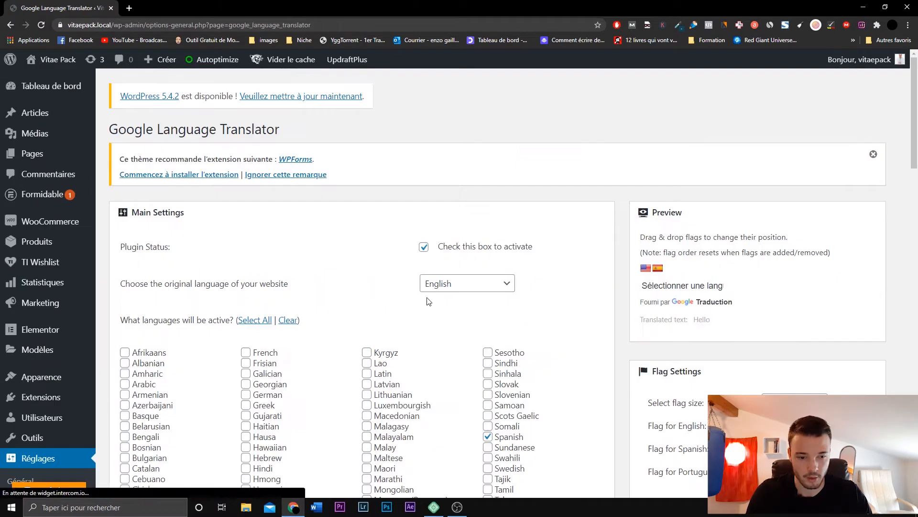
- Set the website's original language to French and add French to the active languages
{"action": "scroll", "coordinate": [567, 281], "scroll_direction": "down", "scroll_amount": 2}
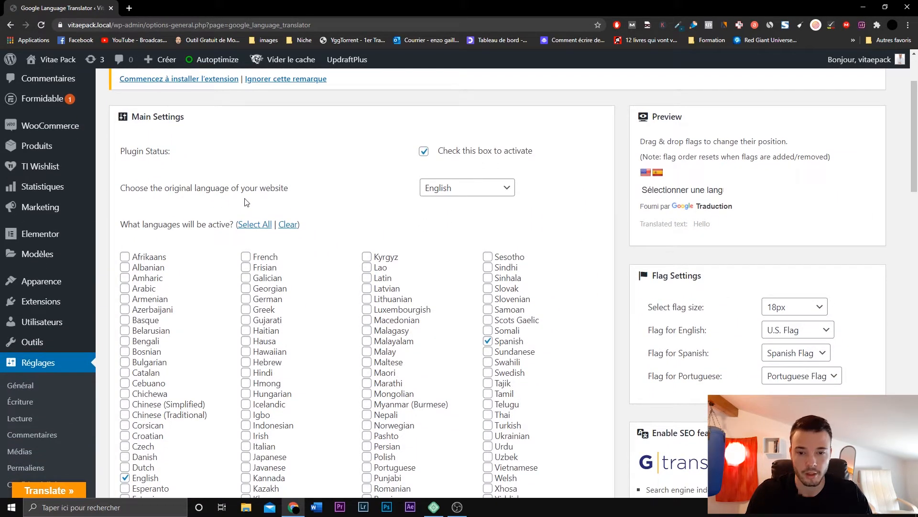
{"action": "left_click", "coordinate": [435, 191]}
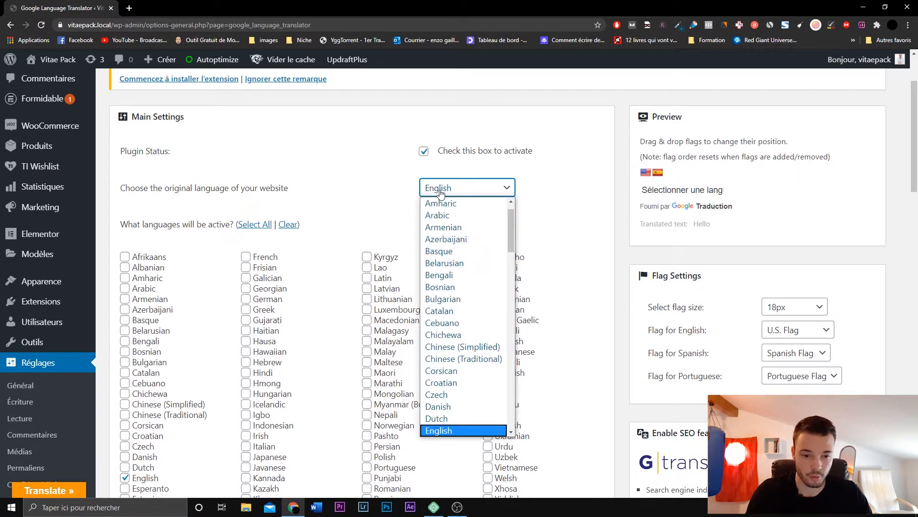
{"action": "scroll", "coordinate": [469, 324], "scroll_direction": "down", "scroll_amount": 4}
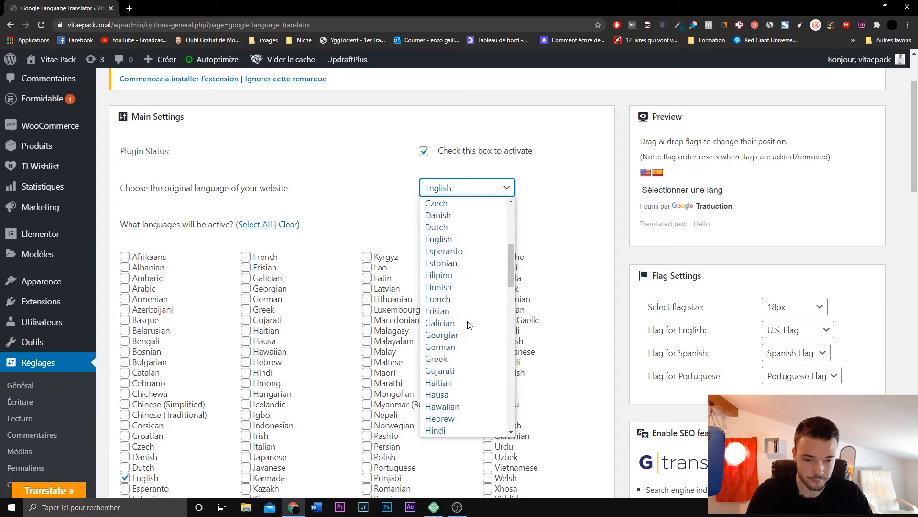
{"action": "left_click", "coordinate": [461, 300]}
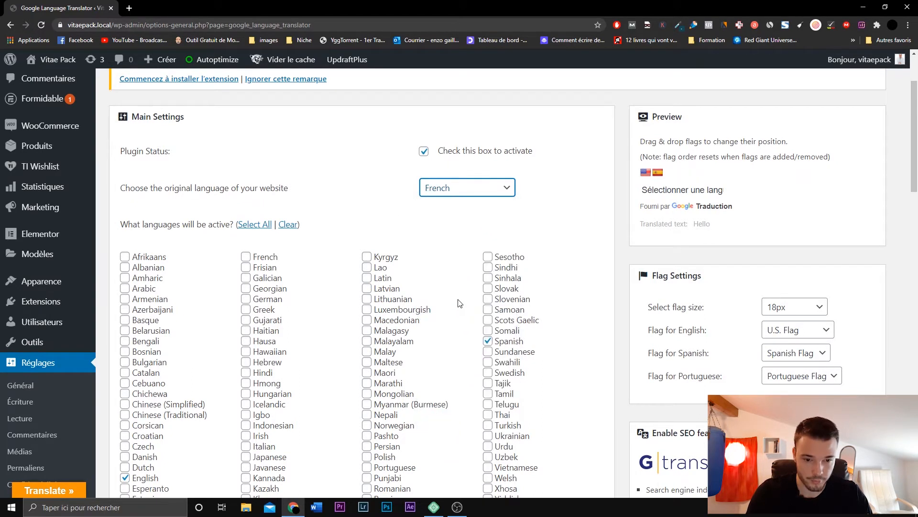
{"action": "scroll", "coordinate": [488, 237], "scroll_direction": "down", "scroll_amount": 2}
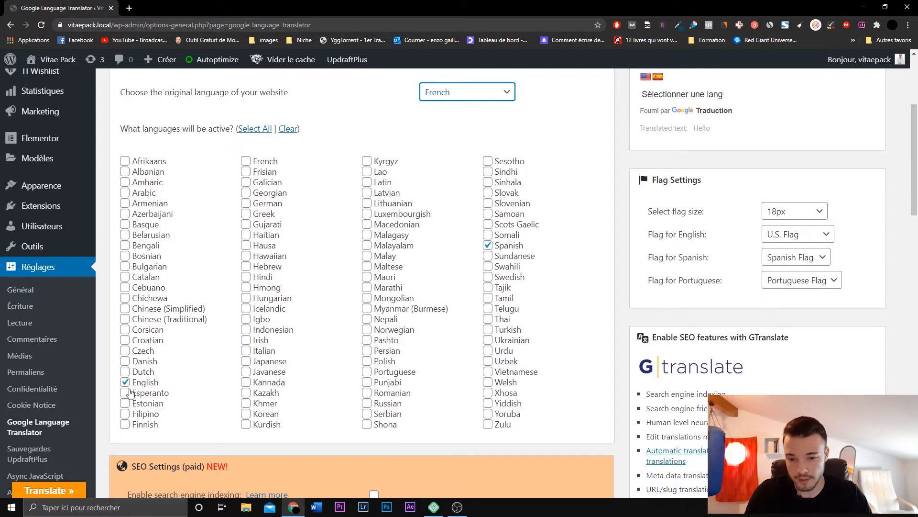
{"action": "left_click", "coordinate": [251, 160]}
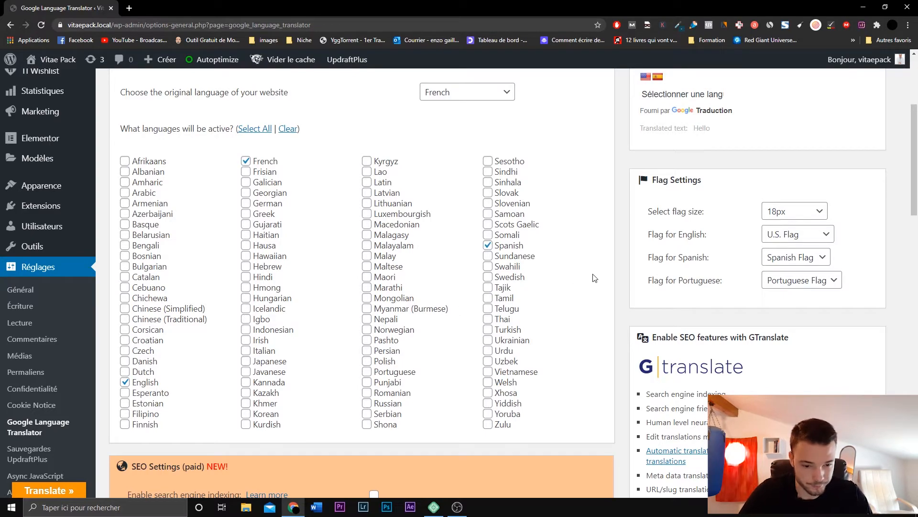
- Look through the remaining plugin settings and save the changes
{"action": "scroll", "coordinate": [593, 277], "scroll_direction": "down", "scroll_amount": 5}
{"action": "scroll", "coordinate": [593, 274], "scroll_direction": "down", "scroll_amount": 1}
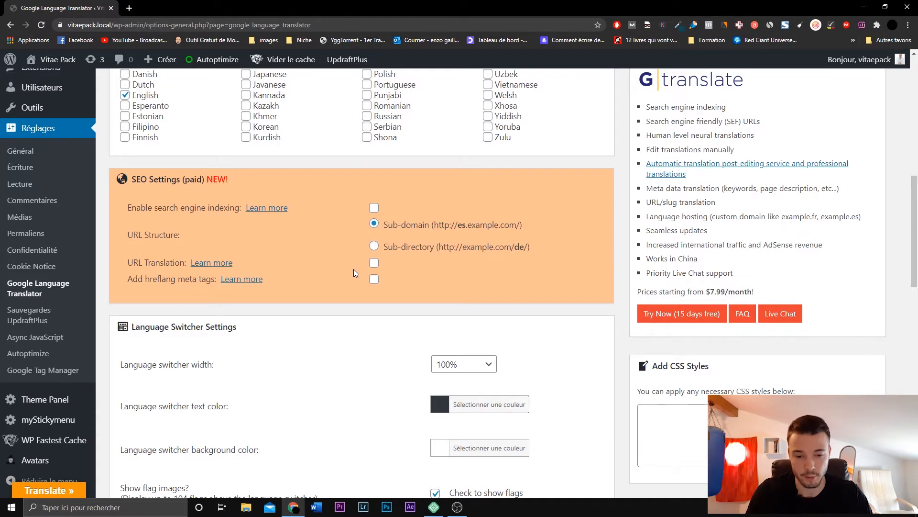
{"action": "scroll", "coordinate": [356, 271], "scroll_direction": "down", "scroll_amount": 5}
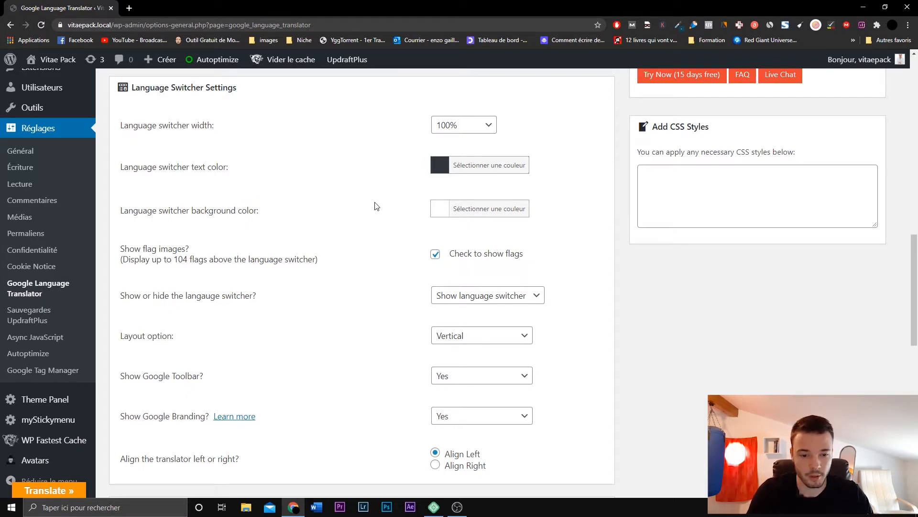
{"action": "scroll", "coordinate": [376, 206], "scroll_direction": "down", "scroll_amount": 2}
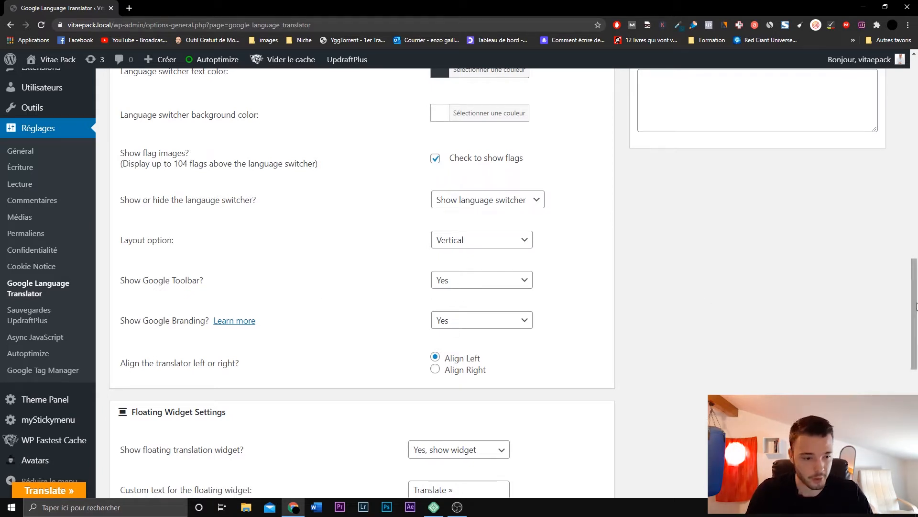
{"action": "left_click_drag", "start_coordinate": [916, 323], "coordinate": [916, 383]}
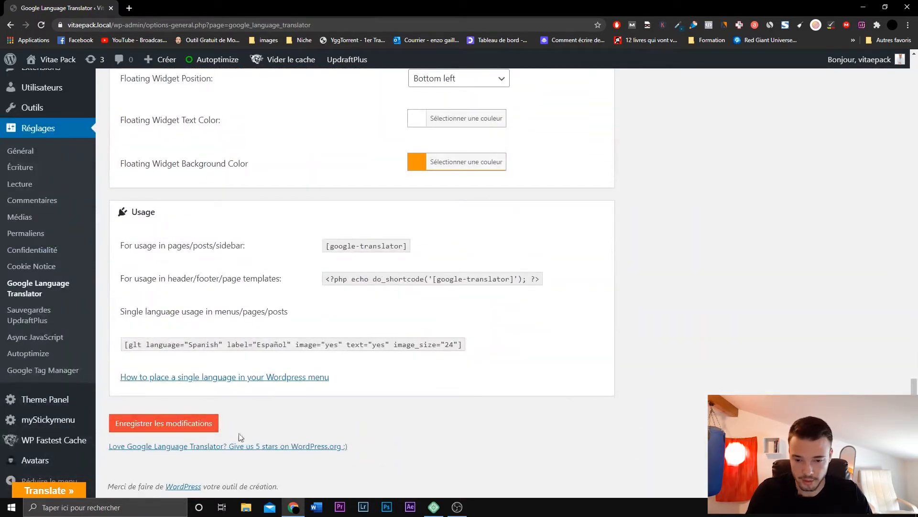
{"action": "left_click", "coordinate": [213, 422]}
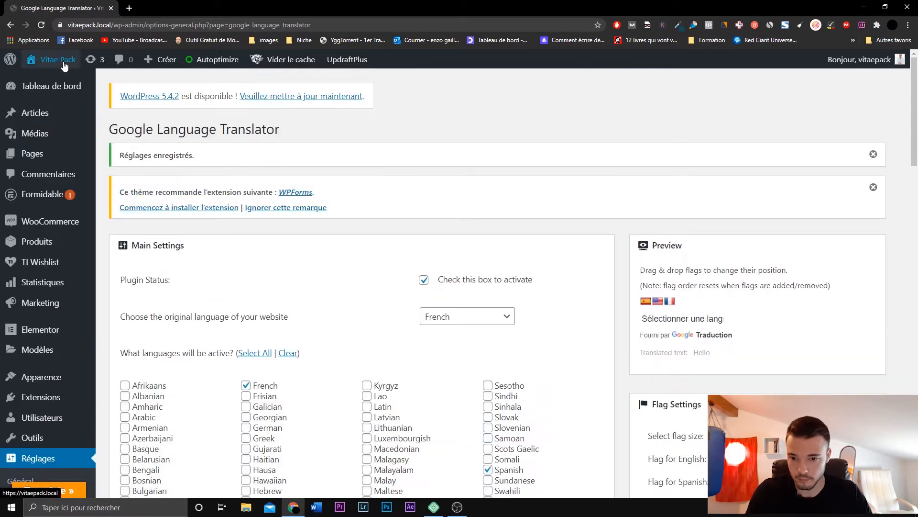
- Open the Vitae Pack site in a separate tab and translate its home page into English with the floating widget
{"action": "mouse_move", "coordinate": [57, 59]}
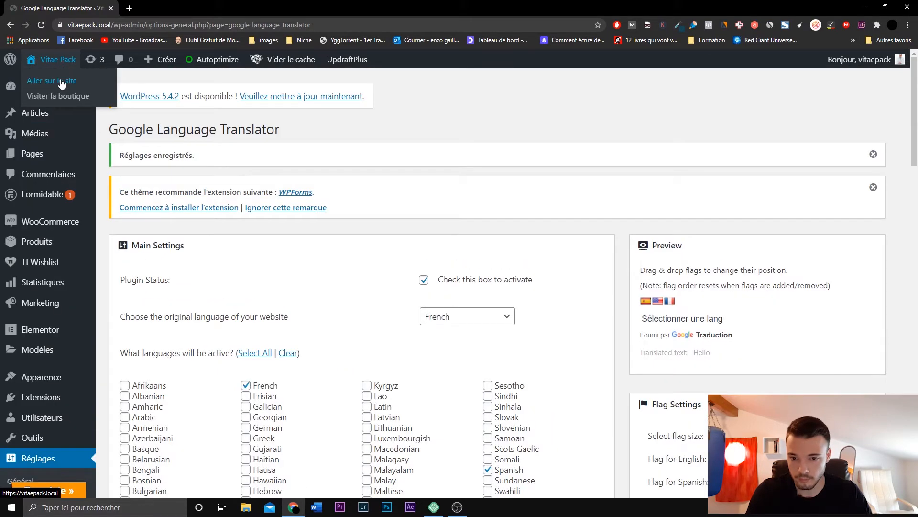
{"action": "middle_click", "coordinate": [61, 82]}
{"action": "left_click", "coordinate": [164, 10]}
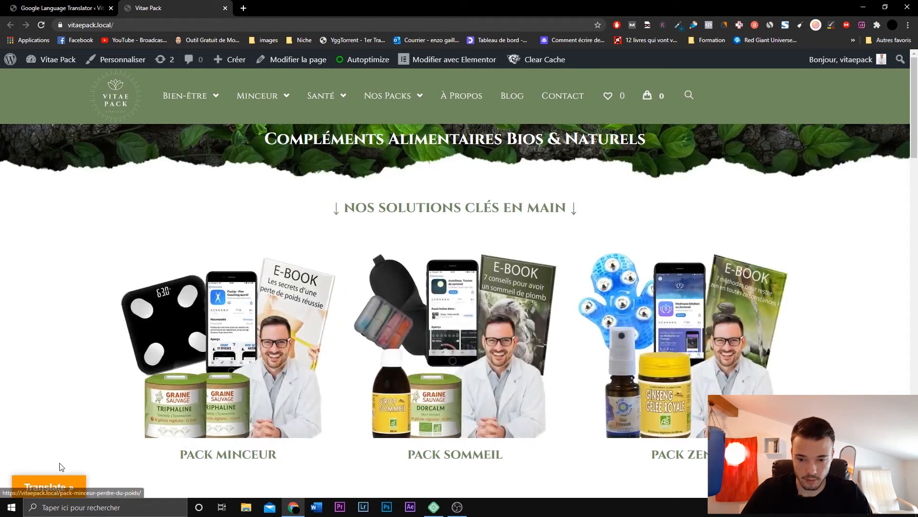
{"action": "left_click", "coordinate": [54, 490]}
{"action": "left_click", "coordinate": [50, 462]}
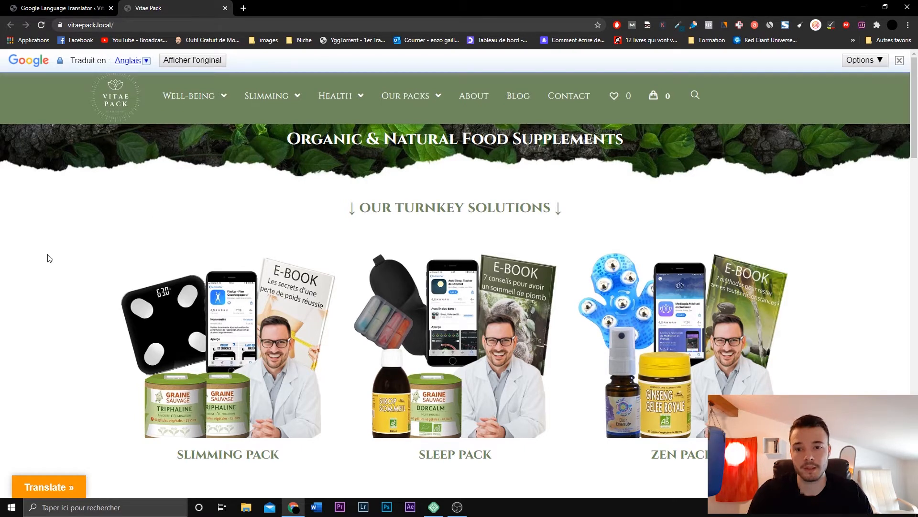
- Set both Show Google Toolbar and Show Google Branding to No in the plugin settings and save the changes
{"action": "left_click", "coordinate": [62, 7]}
{"action": "scroll", "coordinate": [507, 277], "scroll_direction": "down", "scroll_amount": 10}
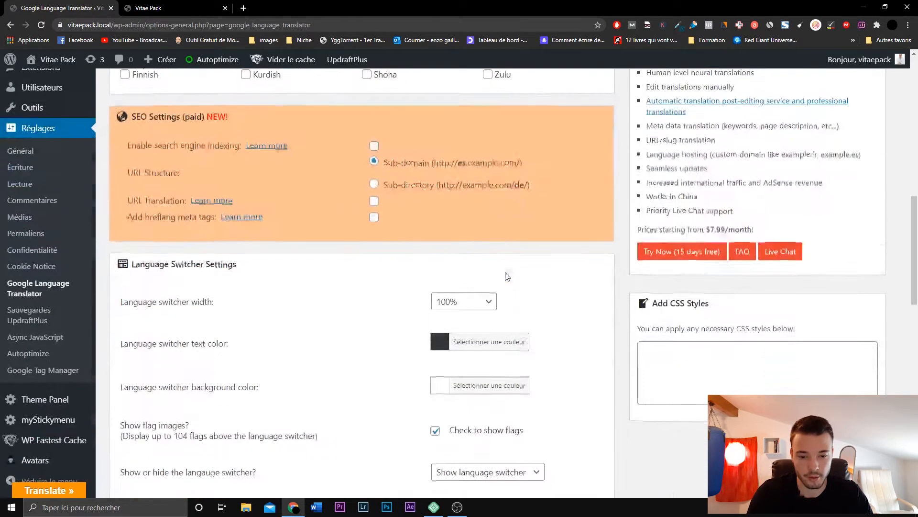
{"action": "scroll", "coordinate": [507, 277], "scroll_direction": "down", "scroll_amount": 6}
{"action": "left_click", "coordinate": [484, 267]}
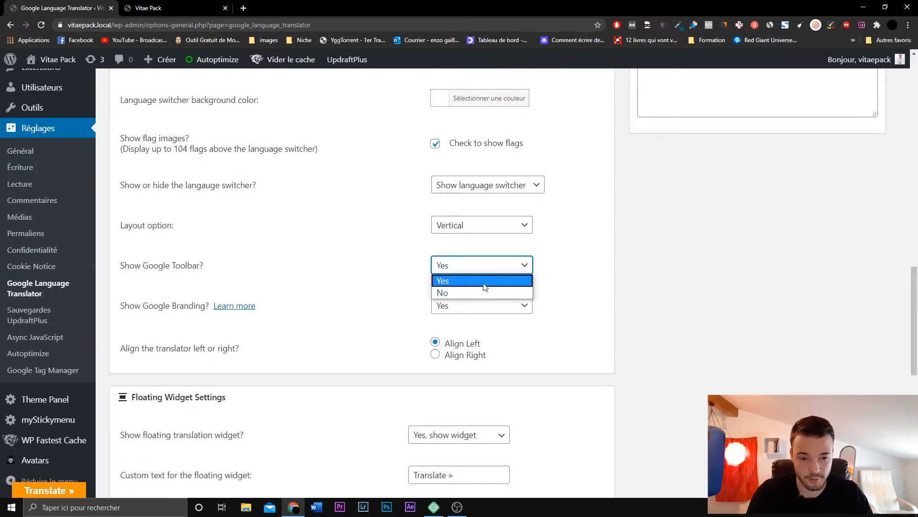
{"action": "left_click", "coordinate": [484, 293]}
{"action": "left_click", "coordinate": [479, 305]}
{"action": "left_click", "coordinate": [481, 330]}
{"action": "scroll", "coordinate": [726, 271], "scroll_direction": "down", "scroll_amount": 7}
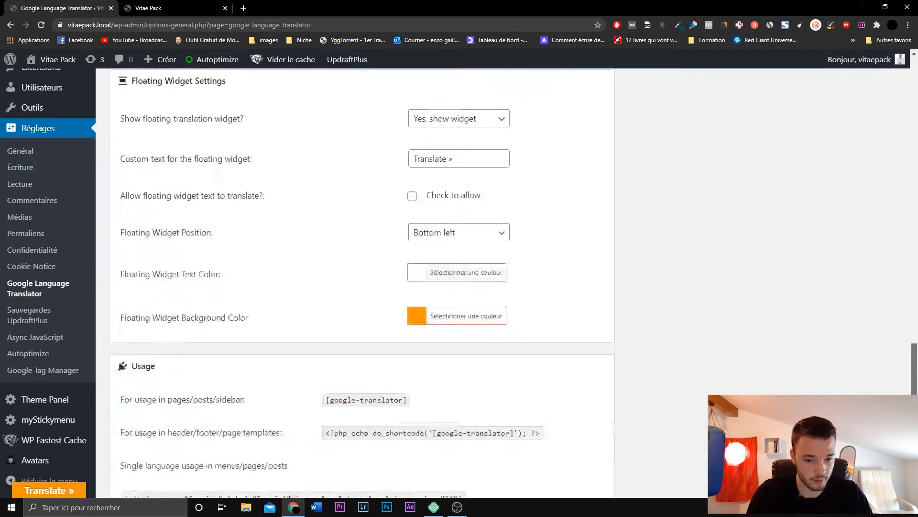
{"action": "left_click", "coordinate": [206, 431]}
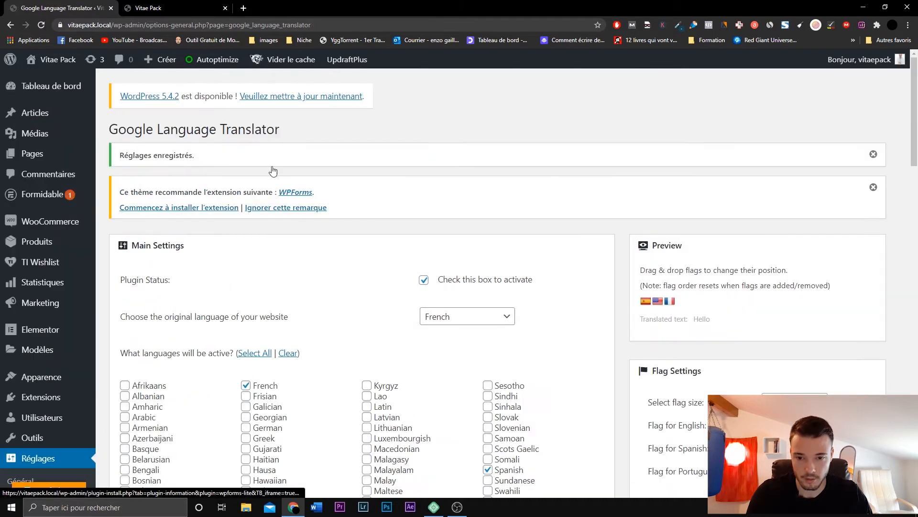
- Reload the site's home page to check how the translated page displays, and close its tab
{"action": "left_click", "coordinate": [139, 8]}
{"action": "left_click", "coordinate": [41, 24]}
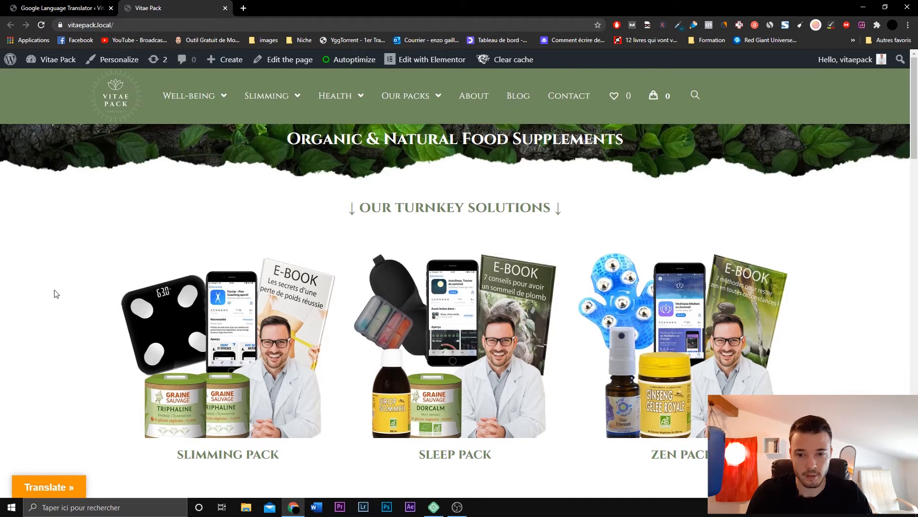
{"action": "mouse_move", "coordinate": [311, 78]}
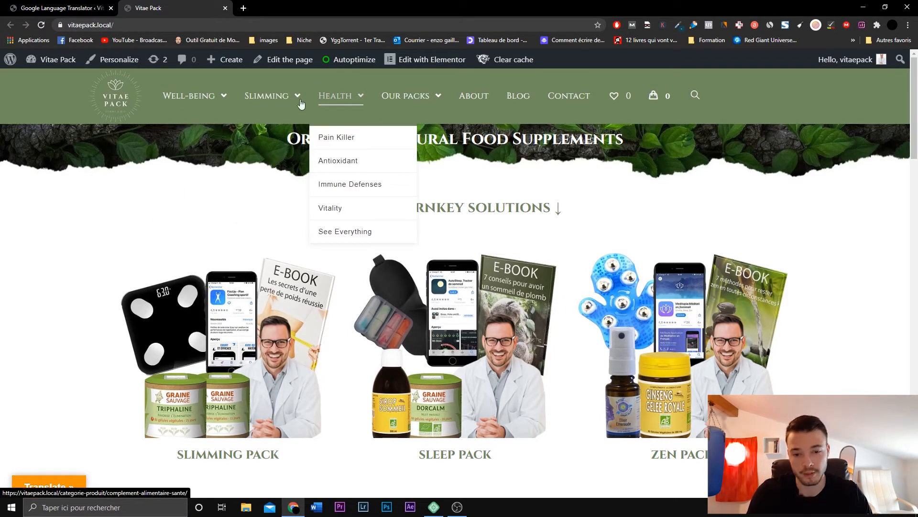
{"action": "left_click", "coordinate": [225, 9]}
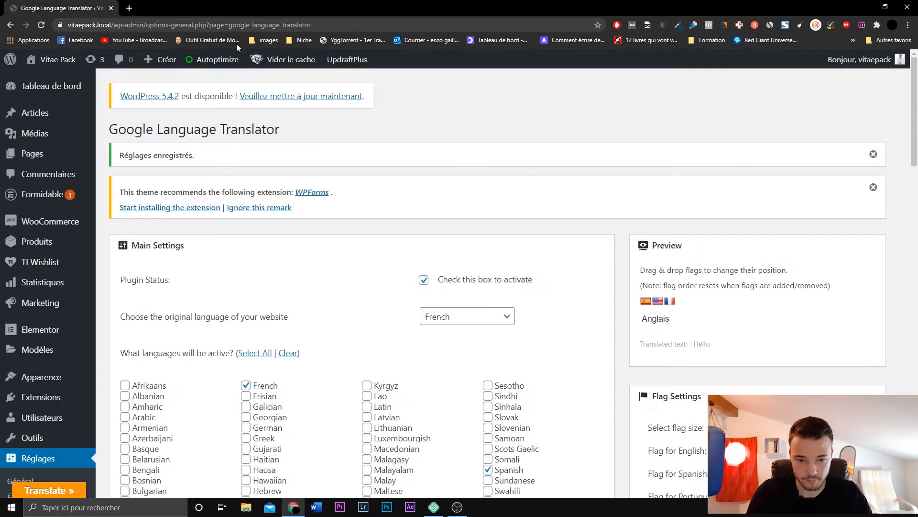
- Examine the floating widget's background color, custom text and visibility options without changing them
{"action": "scroll", "coordinate": [503, 330], "scroll_direction": "down", "scroll_amount": 10}
{"action": "scroll", "coordinate": [502, 330], "scroll_direction": "down", "scroll_amount": 9}
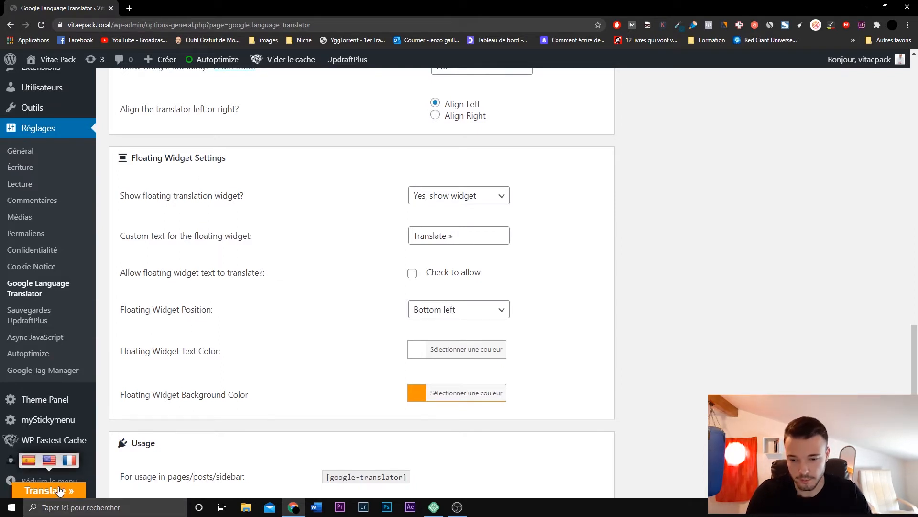
{"action": "left_click", "coordinate": [416, 392]}
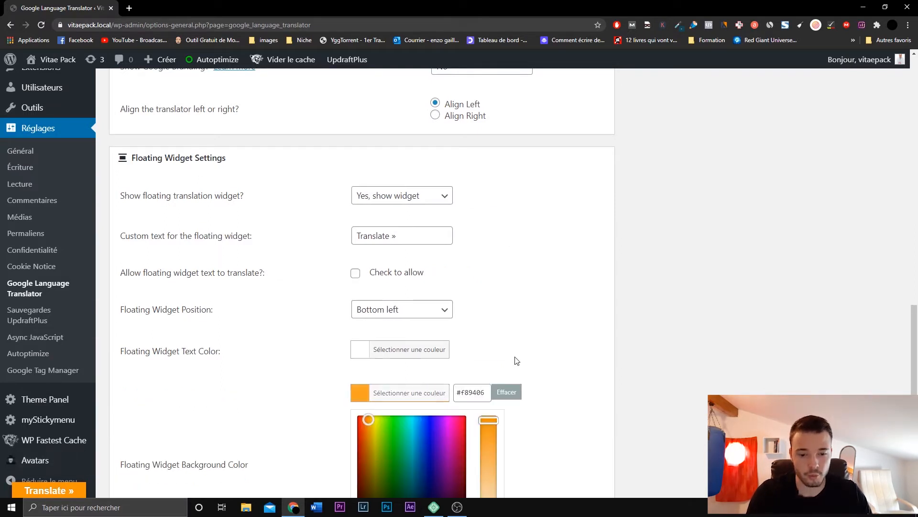
{"action": "scroll", "coordinate": [357, 366], "scroll_direction": "down", "scroll_amount": 3}
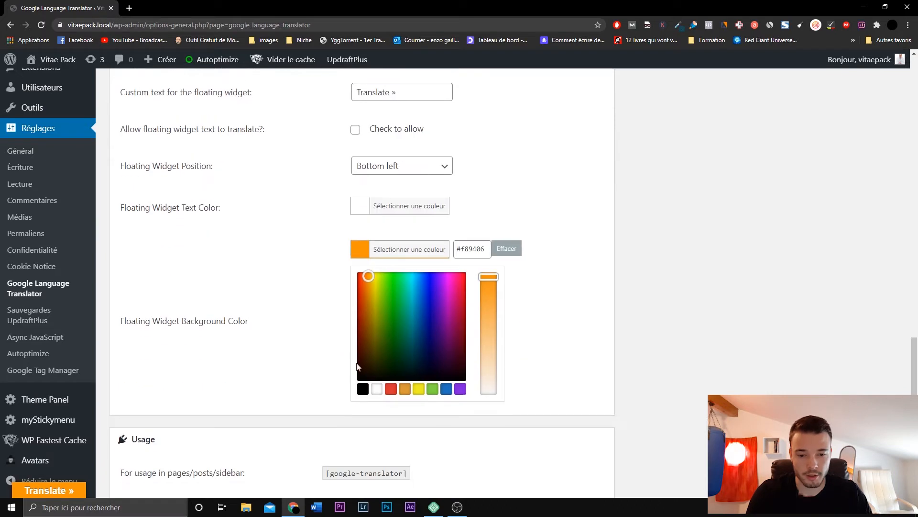
{"action": "left_click", "coordinate": [319, 314]}
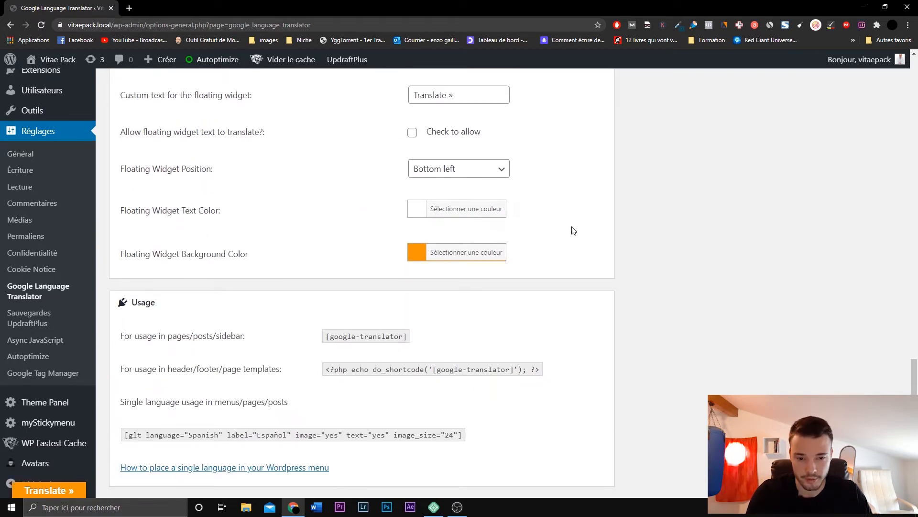
{"action": "scroll", "coordinate": [572, 229], "scroll_direction": "up", "scroll_amount": 2}
{"action": "left_click", "coordinate": [488, 191]}
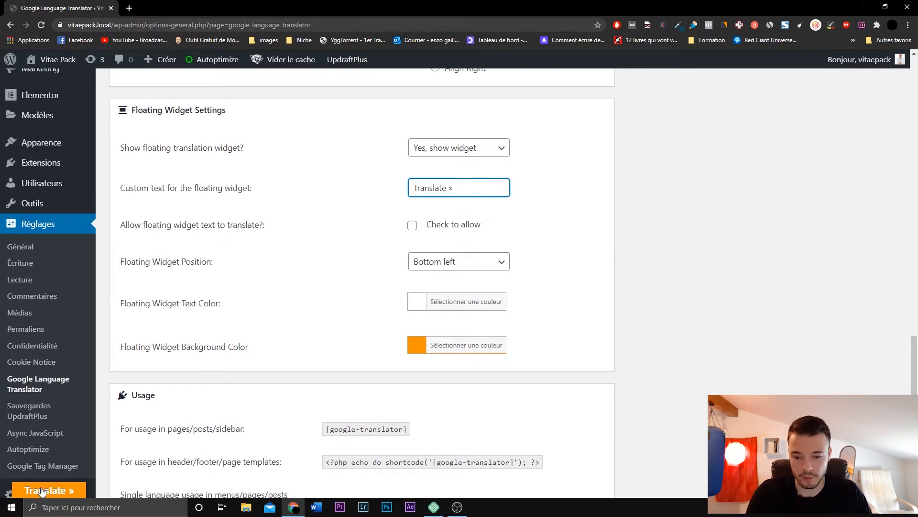
{"action": "triple_click", "coordinate": [462, 191]}
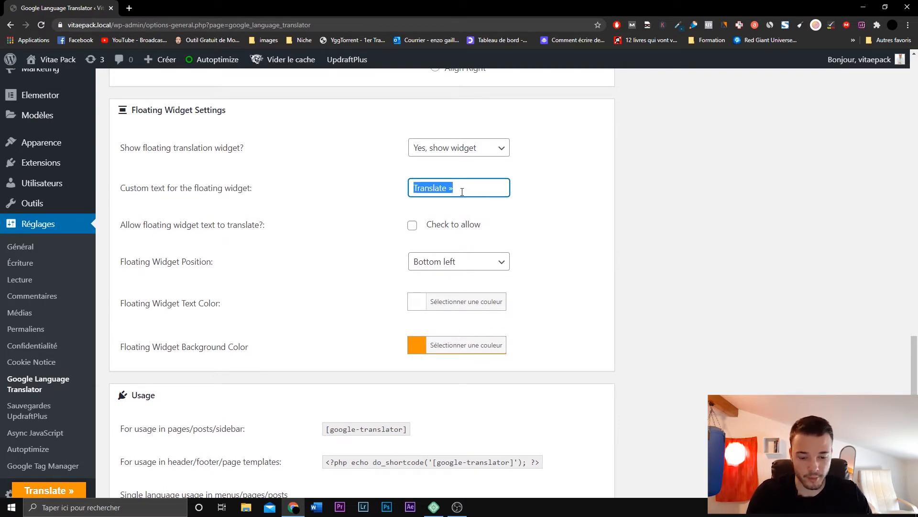
{"action": "left_click", "coordinate": [561, 186]}
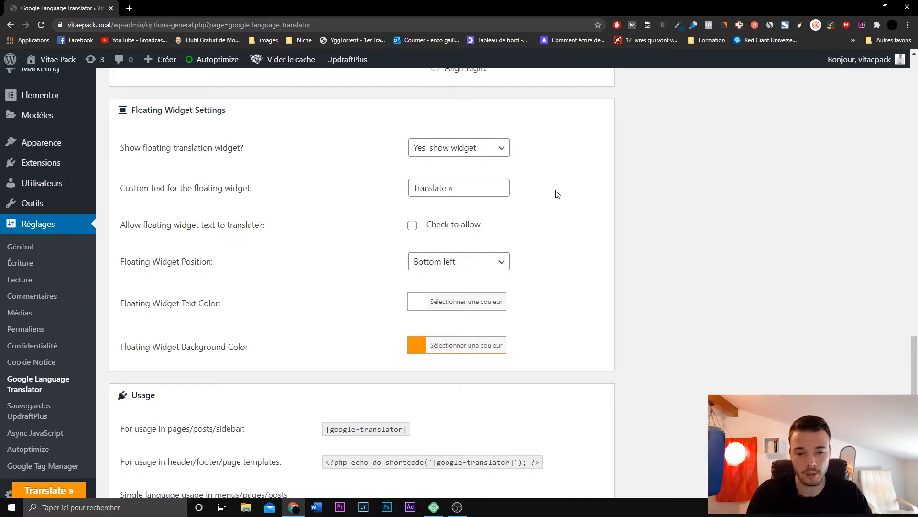
{"action": "left_click", "coordinate": [499, 150]}
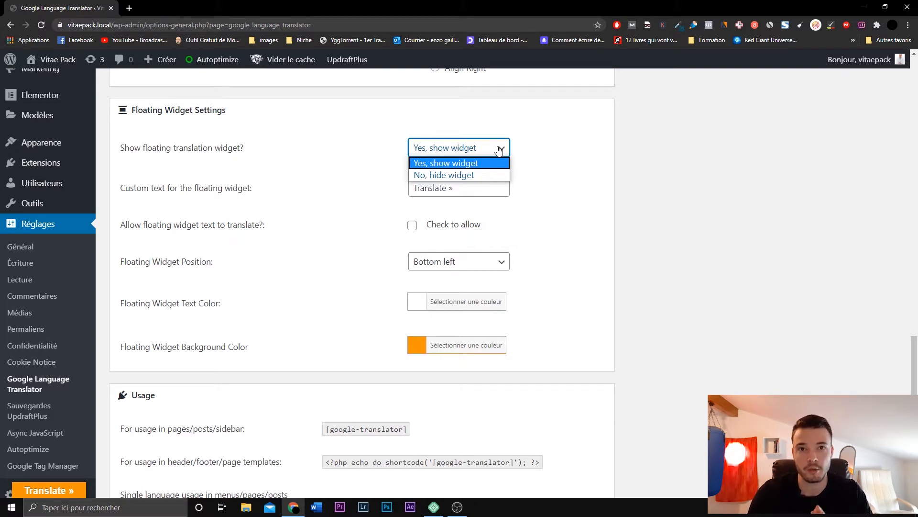
{"action": "left_click", "coordinate": [499, 150]}
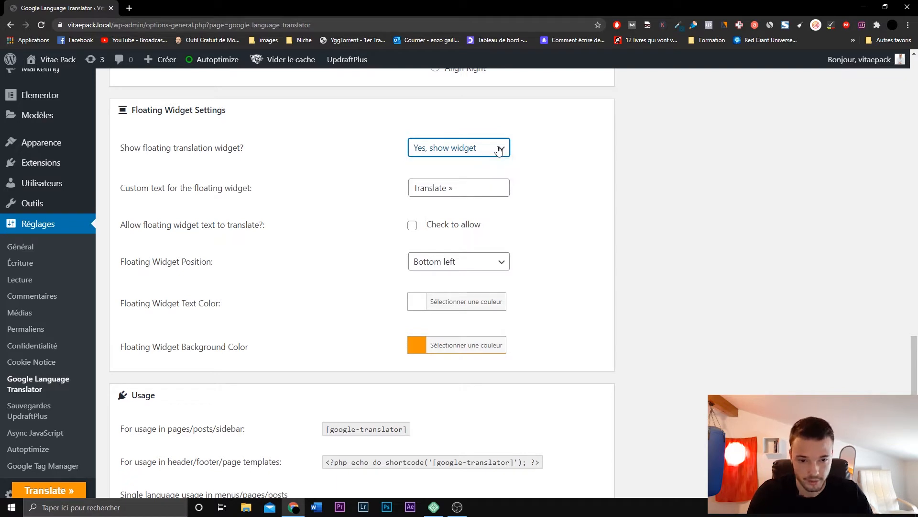
- Set the floating widget's position to Top left and save the changes
{"action": "left_click", "coordinate": [503, 265]}
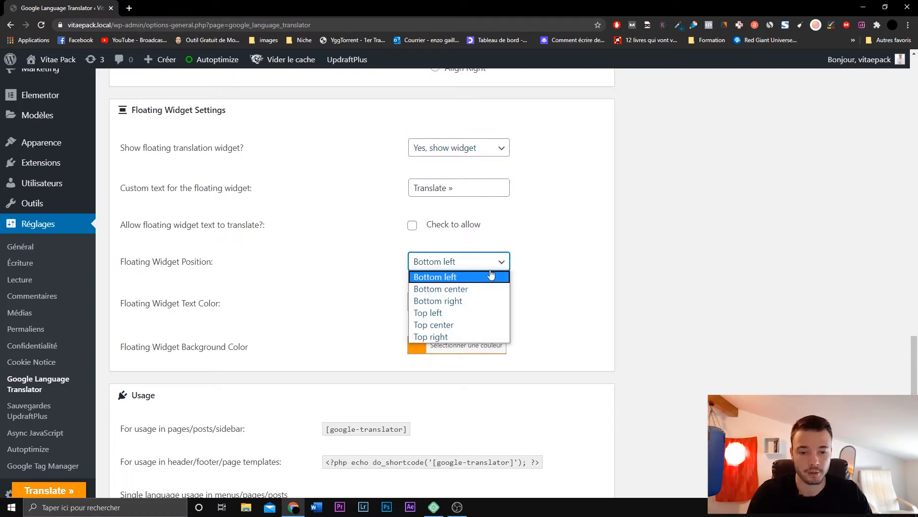
{"action": "left_click", "coordinate": [481, 314]}
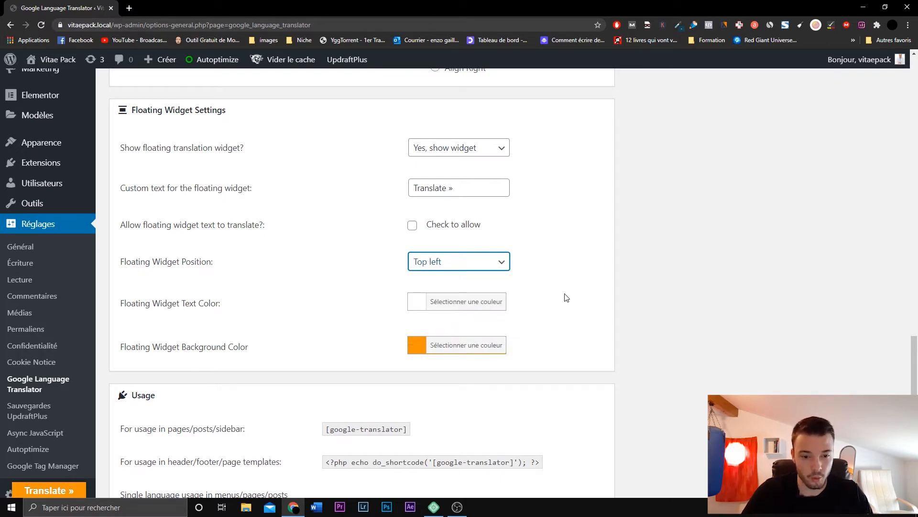
{"action": "scroll", "coordinate": [200, 430], "scroll_direction": "down", "scroll_amount": 4}
{"action": "left_click", "coordinate": [162, 424]}
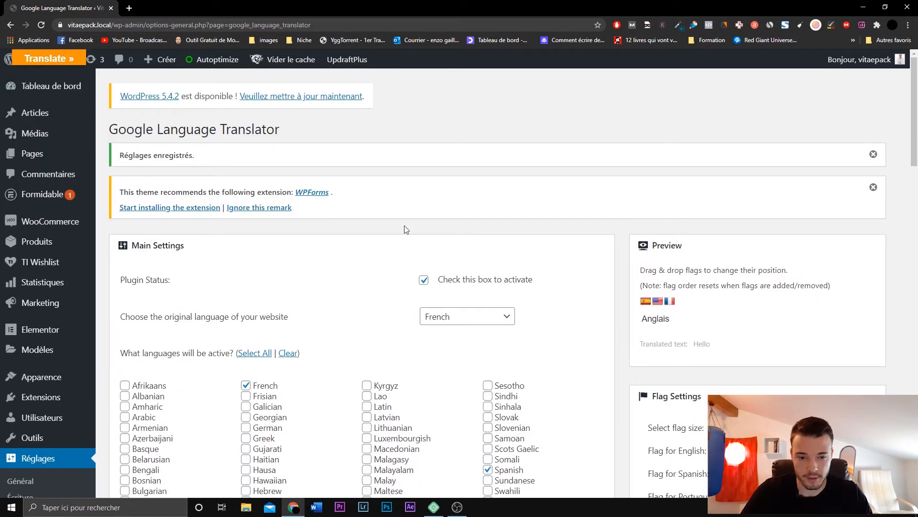
- Set the floating widget's position to Bottom left and save the changes
{"action": "scroll", "coordinate": [404, 230], "scroll_direction": "down", "scroll_amount": 12}
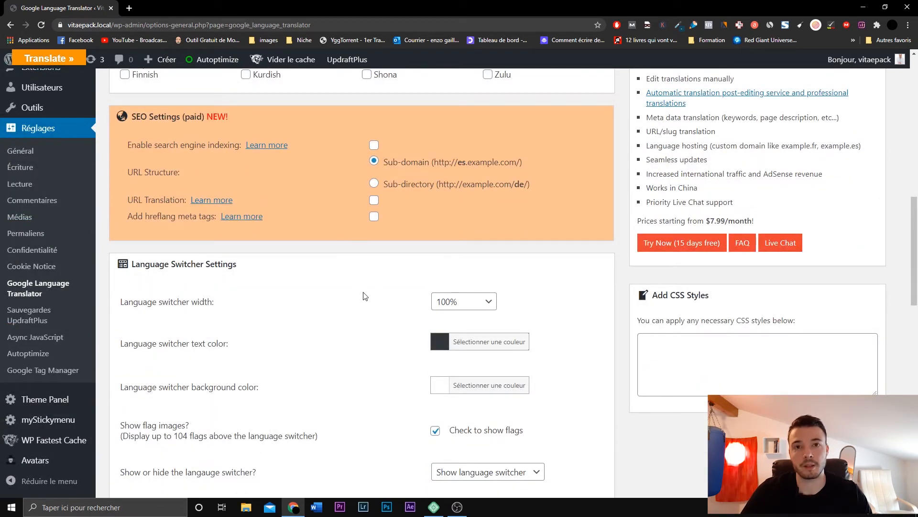
{"action": "scroll", "coordinate": [410, 282], "scroll_direction": "down", "scroll_amount": 9}
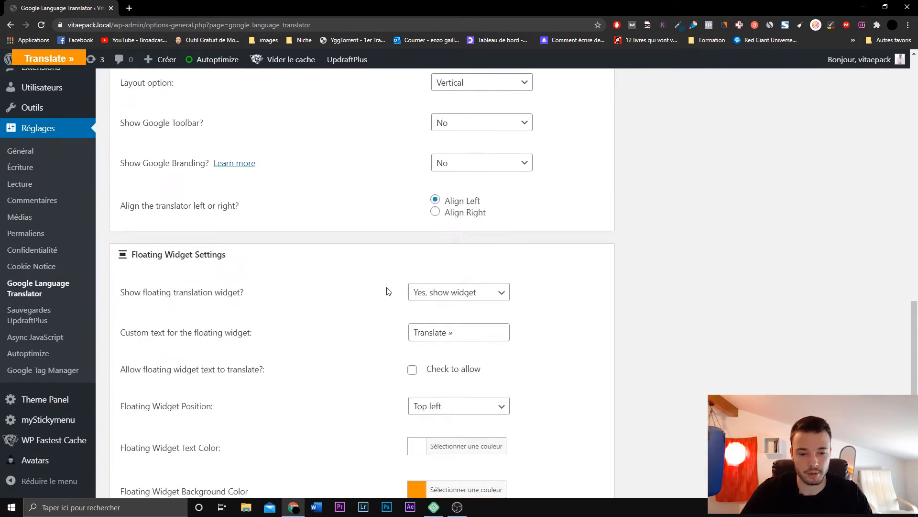
{"action": "scroll", "coordinate": [319, 333], "scroll_direction": "down", "scroll_amount": 2}
{"action": "left_click", "coordinate": [476, 310]}
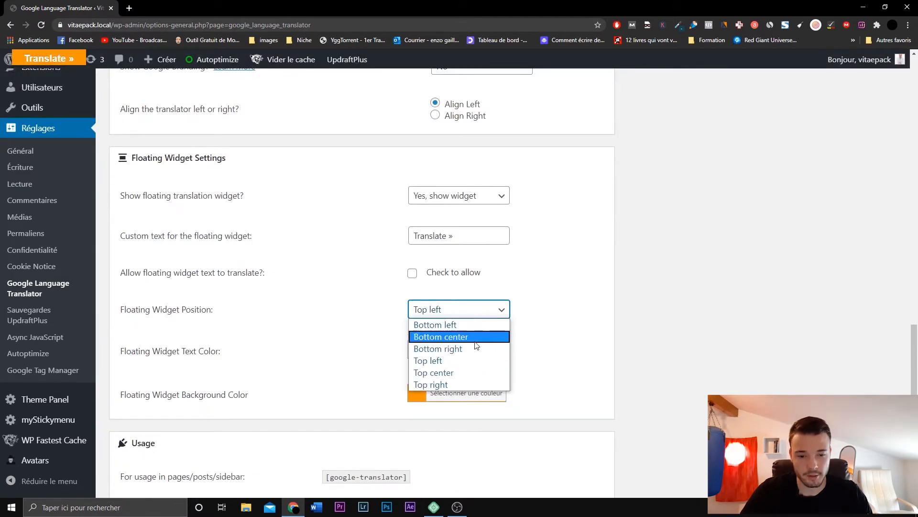
{"action": "left_click", "coordinate": [471, 326]}
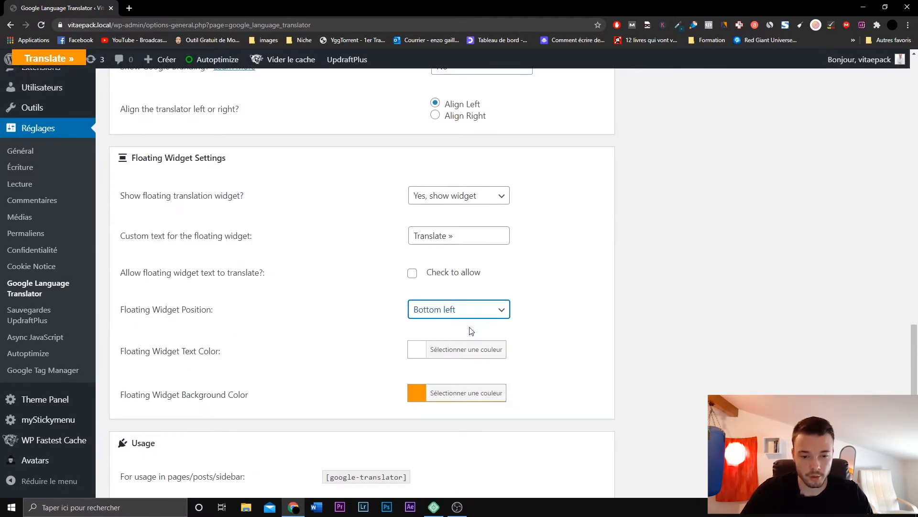
{"action": "scroll", "coordinate": [362, 283], "scroll_direction": "down", "scroll_amount": 5}
{"action": "left_click", "coordinate": [136, 424]}
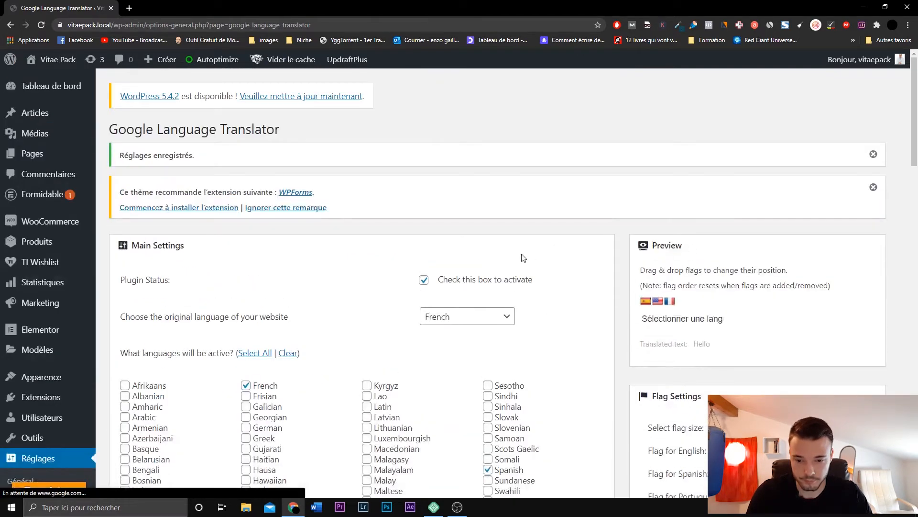
- Check the flags offered by the floating widget, then activate Irish and Italian as additional languages and save the changes
{"action": "scroll", "coordinate": [523, 258], "scroll_direction": "down", "scroll_amount": 3}
{"action": "mouse_move", "coordinate": [75, 497]}
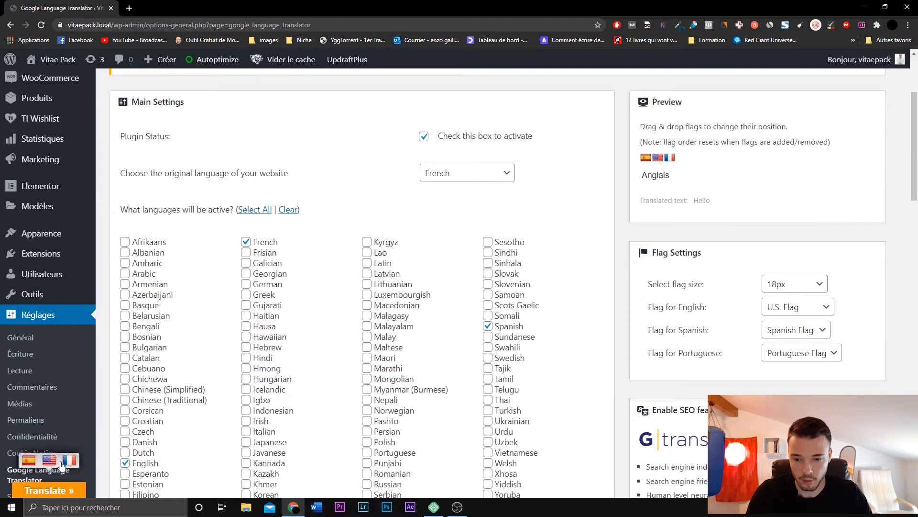
{"action": "scroll", "coordinate": [39, 467], "scroll_direction": "down", "scroll_amount": 2}
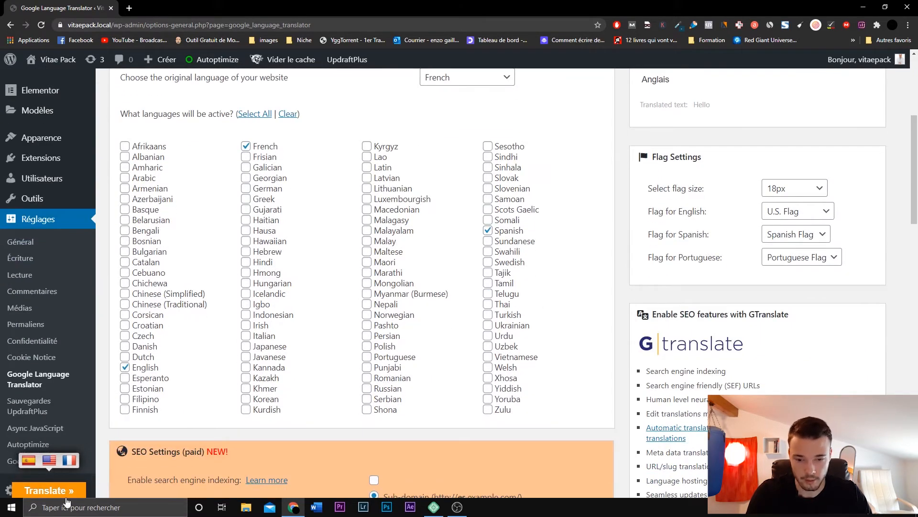
{"action": "left_click", "coordinate": [245, 325]}
{"action": "left_click", "coordinate": [246, 336]}
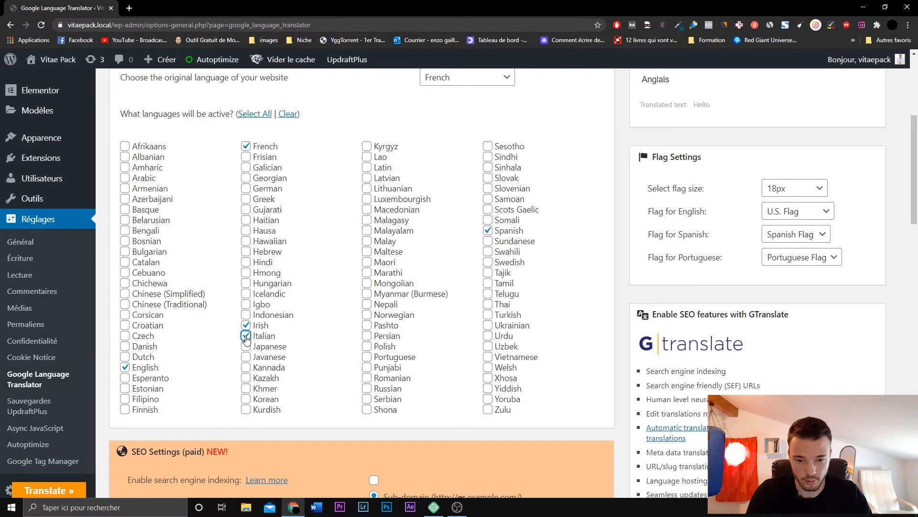
{"action": "scroll", "coordinate": [357, 375], "scroll_direction": "down", "scroll_amount": 15}
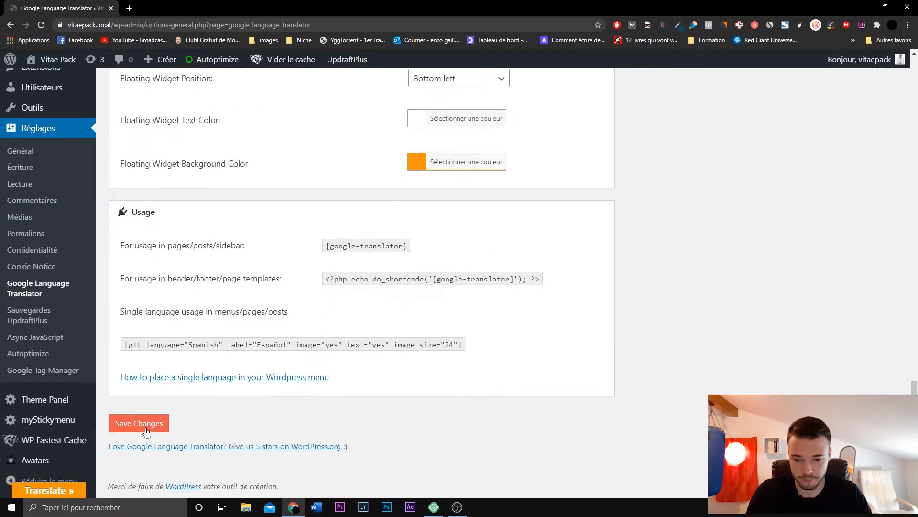
{"action": "left_click", "coordinate": [139, 422]}
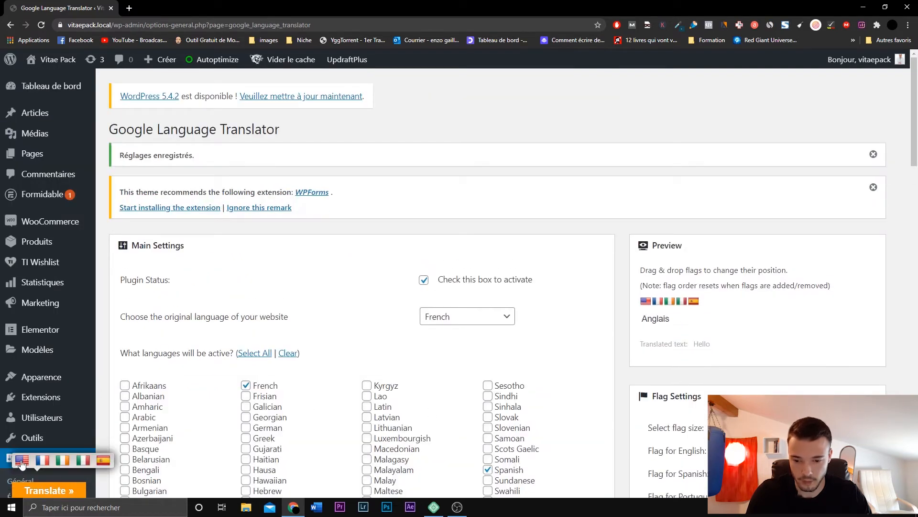
{"action": "scroll", "coordinate": [352, 342], "scroll_direction": "down", "scroll_amount": 5}
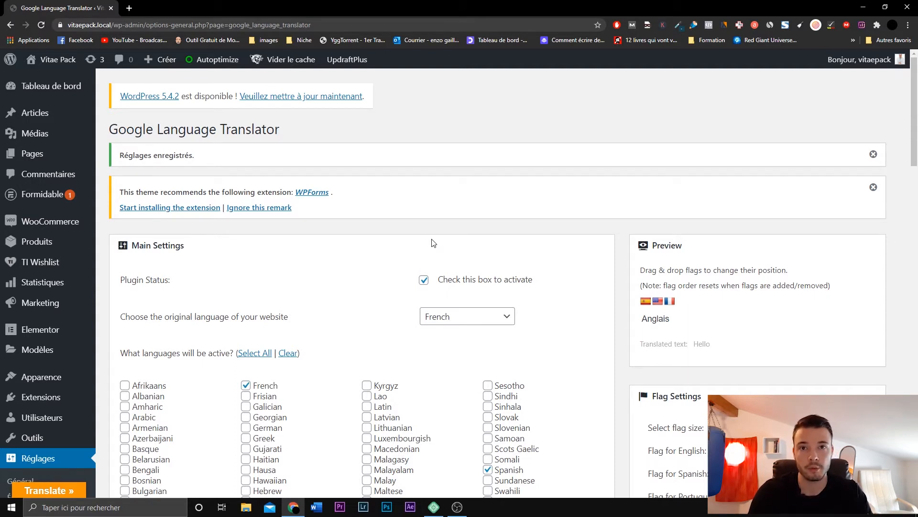
- Copy the [google-translator] shortcode for pages, posts and sidebars from the plugin's Usage section
{"action": "left_click_drag", "start_coordinate": [914, 82], "coordinate": [915, 392]}
{"action": "scroll", "coordinate": [511, 279], "scroll_direction": "down", "scroll_amount": 2}
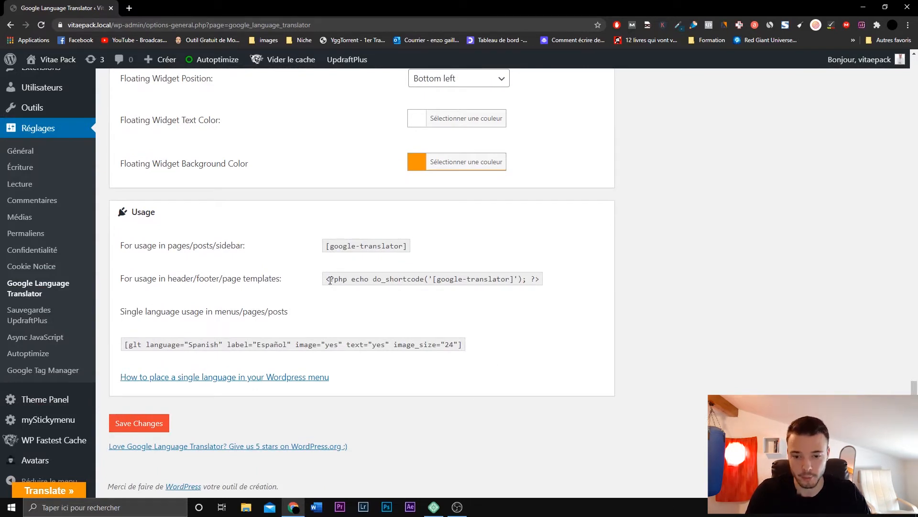
{"action": "left_click_drag", "start_coordinate": [325, 245], "coordinate": [411, 243]}
{"action": "key", "text": "ctrl+c"}
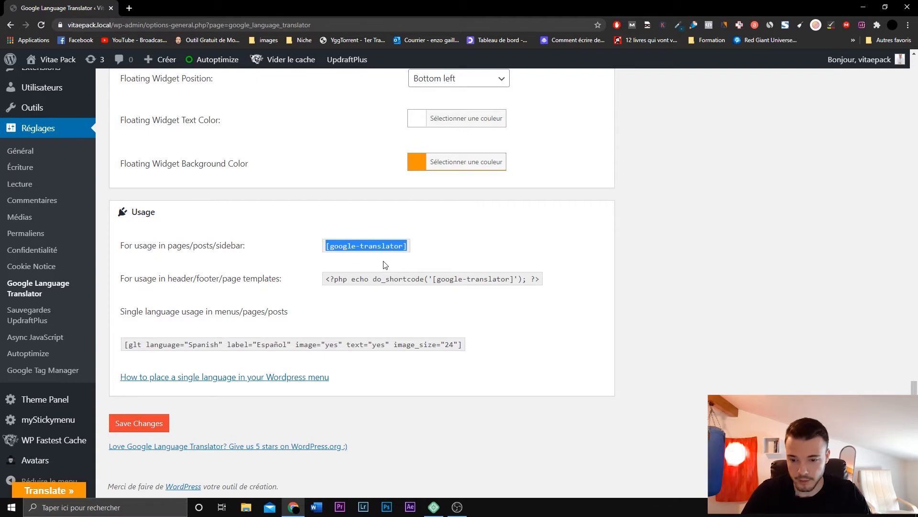
- Add an HTML personnalisé widget containing the [google-translator] shortcode to Colonne latérale par défaut and save it
{"action": "scroll", "coordinate": [386, 264], "scroll_direction": "up", "scroll_amount": 4}
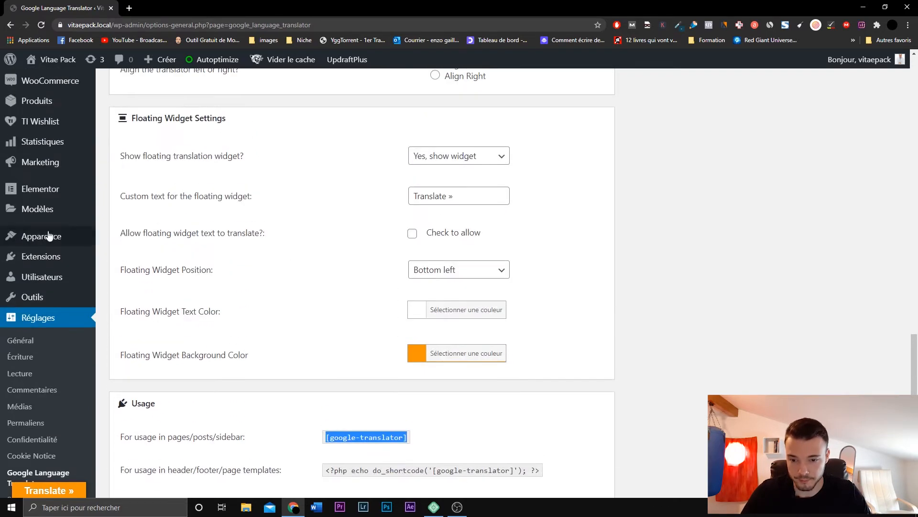
{"action": "mouse_move", "coordinate": [36, 237]}
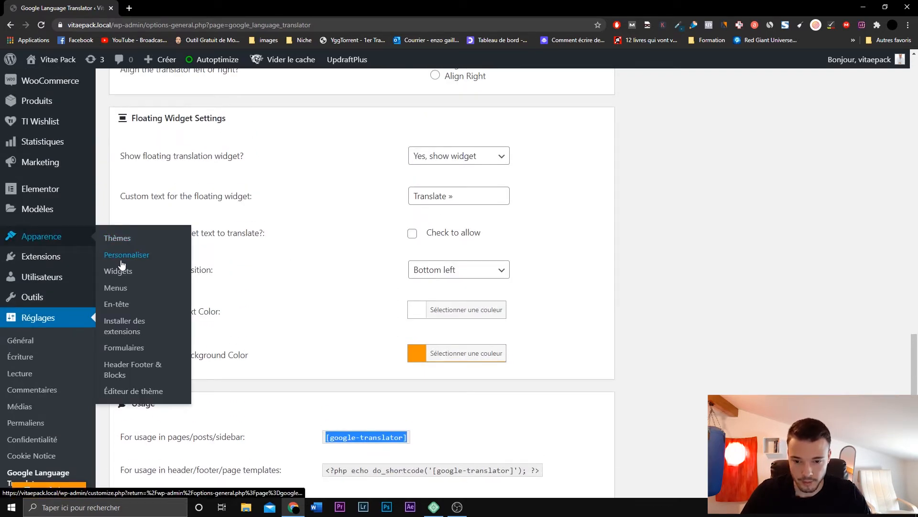
{"action": "left_click", "coordinate": [133, 279]}
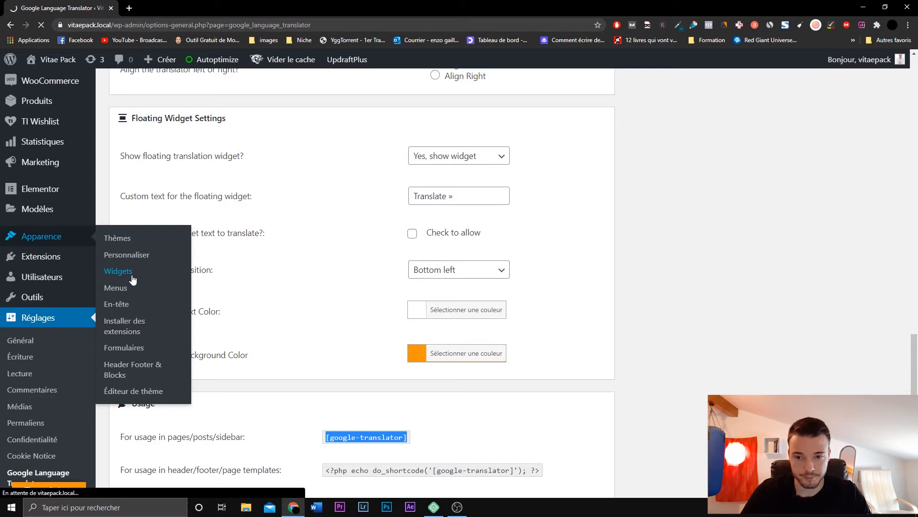
{"action": "scroll", "coordinate": [436, 322], "scroll_direction": "down", "scroll_amount": 5}
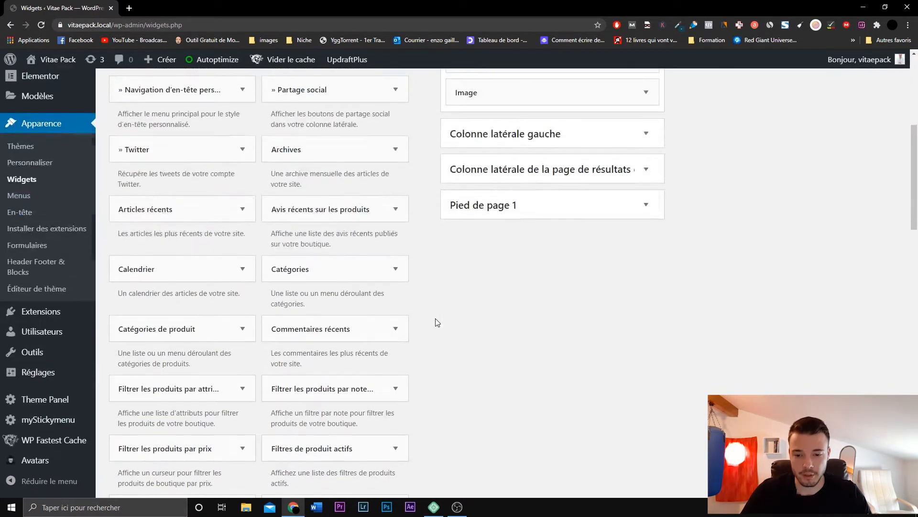
{"action": "scroll", "coordinate": [436, 322], "scroll_direction": "down", "scroll_amount": 7}
{"action": "left_click", "coordinate": [245, 294]}
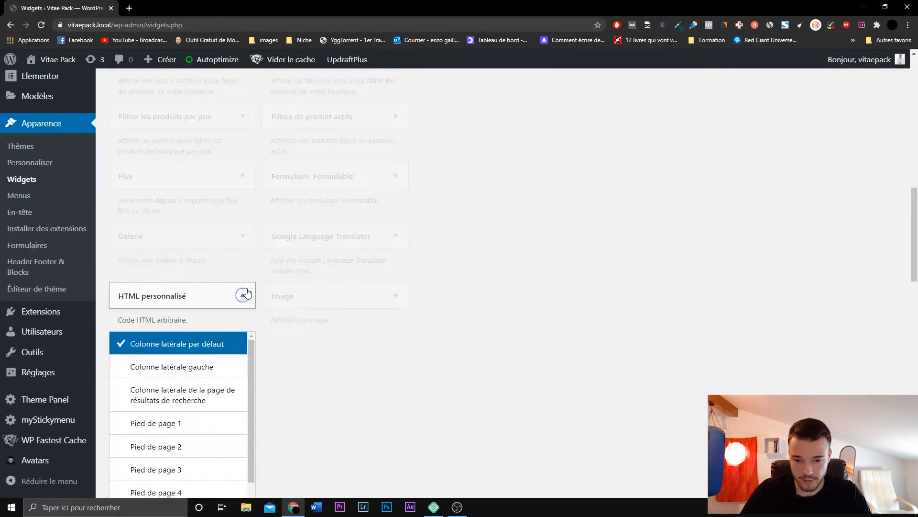
{"action": "scroll", "coordinate": [246, 289], "scroll_direction": "down", "scroll_amount": 4}
{"action": "left_click", "coordinate": [206, 342]}
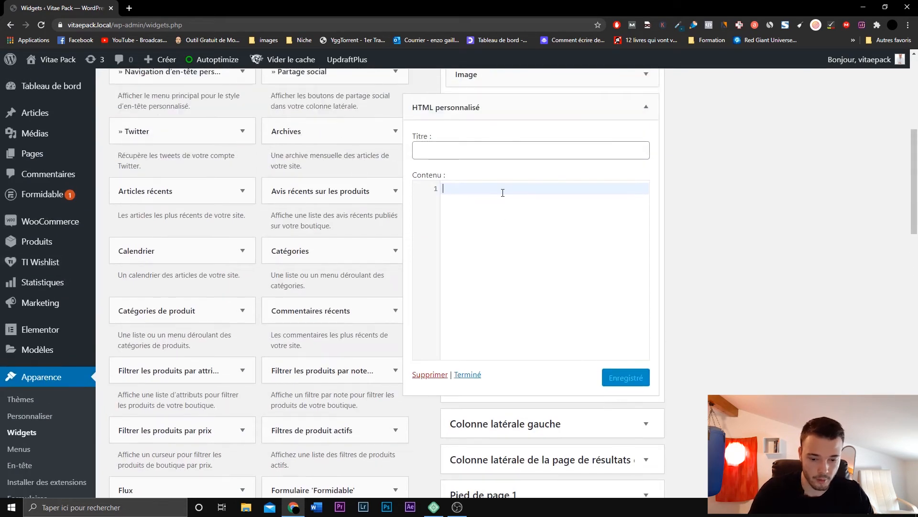
{"action": "key", "text": "ctrl+v"}
{"action": "left_click", "coordinate": [625, 377]}
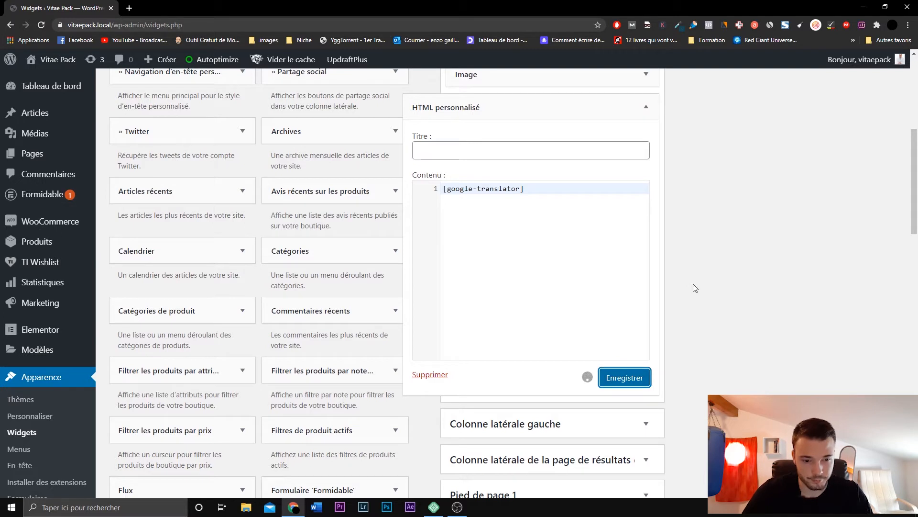
- Open the site in a new tab and look for the language switcher in the Blog page's sidebar
{"action": "middle_click", "coordinate": [55, 81]}
{"action": "left_click", "coordinate": [168, 5]}
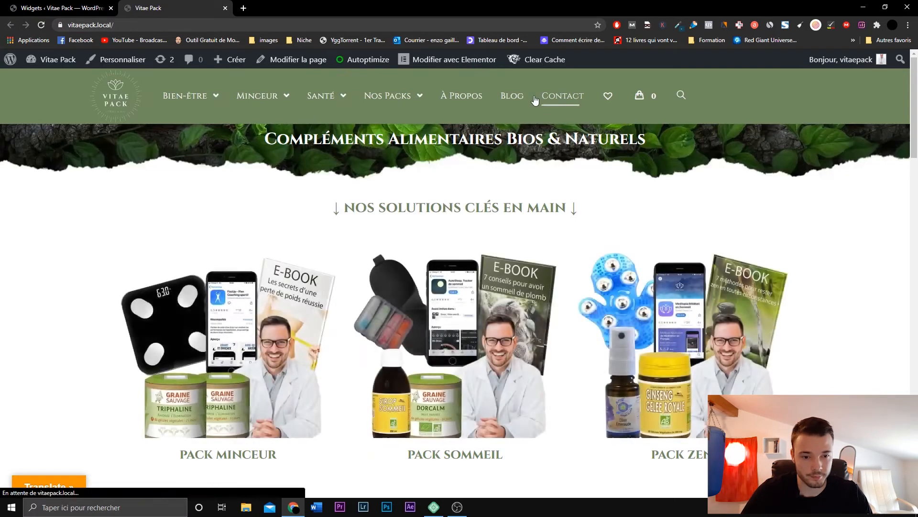
{"action": "left_click", "coordinate": [523, 100]}
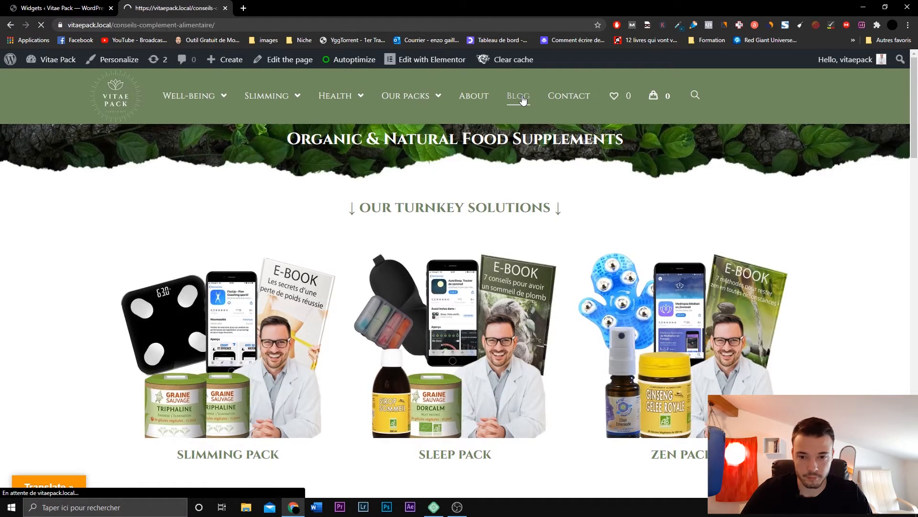
{"action": "scroll", "coordinate": [794, 236], "scroll_direction": "down", "scroll_amount": 6}
{"action": "scroll", "coordinate": [814, 246], "scroll_direction": "down", "scroll_amount": 3}
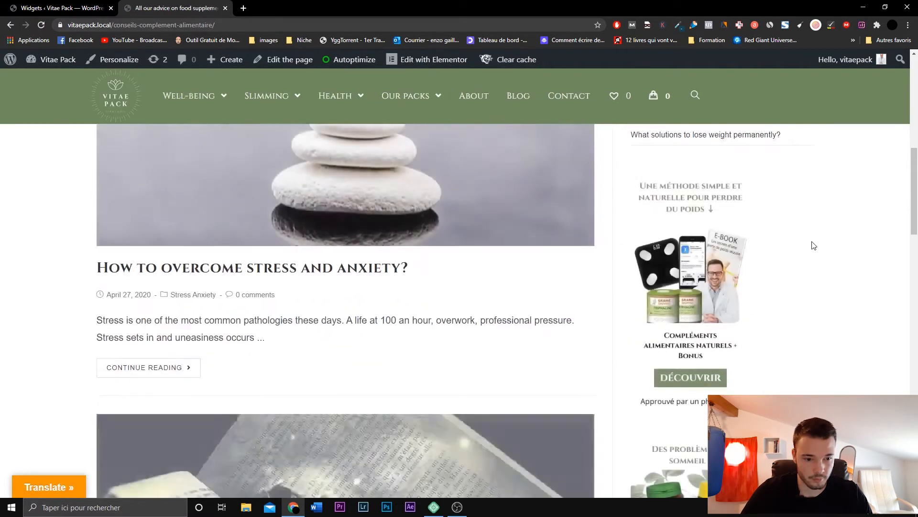
{"action": "scroll", "coordinate": [838, 254], "scroll_direction": "up", "scroll_amount": 10}
{"action": "scroll", "coordinate": [840, 254], "scroll_direction": "down", "scroll_amount": 7}
{"action": "scroll", "coordinate": [839, 254], "scroll_direction": "down", "scroll_amount": 13}
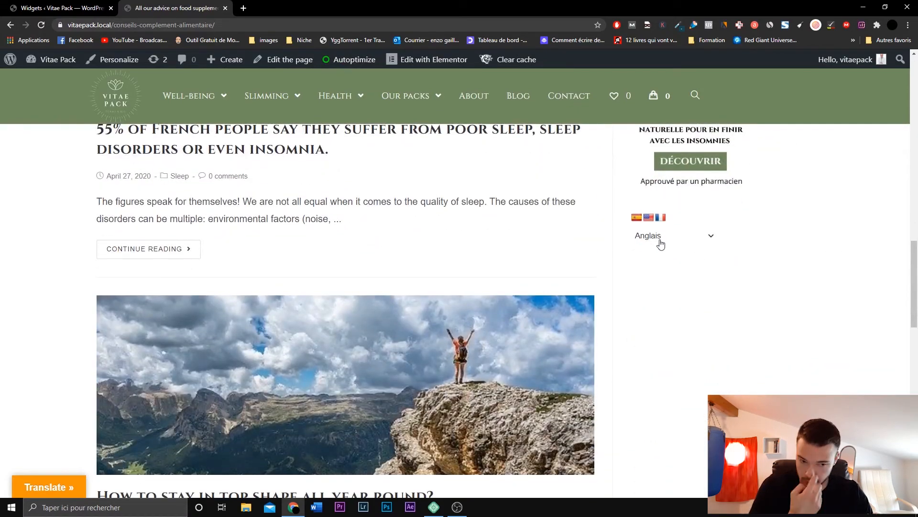
- Examine the languages offered by the sidebar's language switcher without choosing another one
{"action": "left_click", "coordinate": [702, 239]}
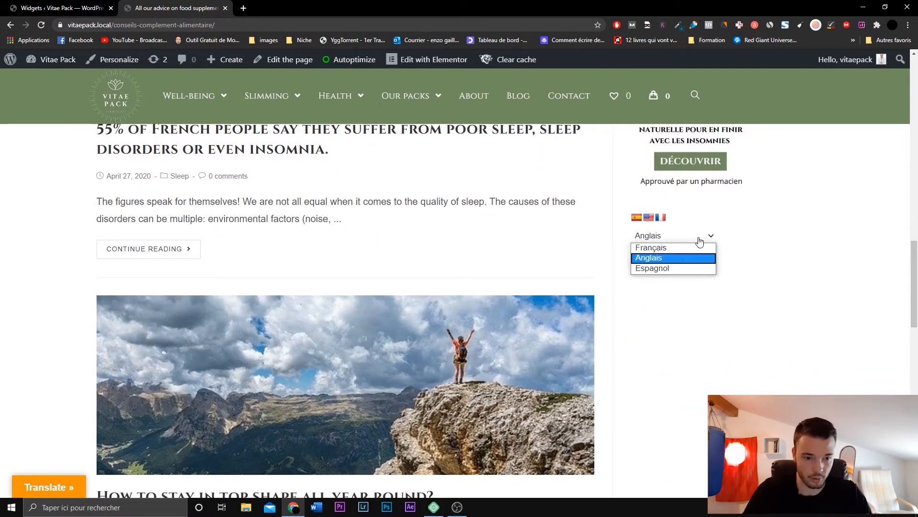
{"action": "left_click", "coordinate": [691, 293]}
{"action": "left_click", "coordinate": [657, 239]}
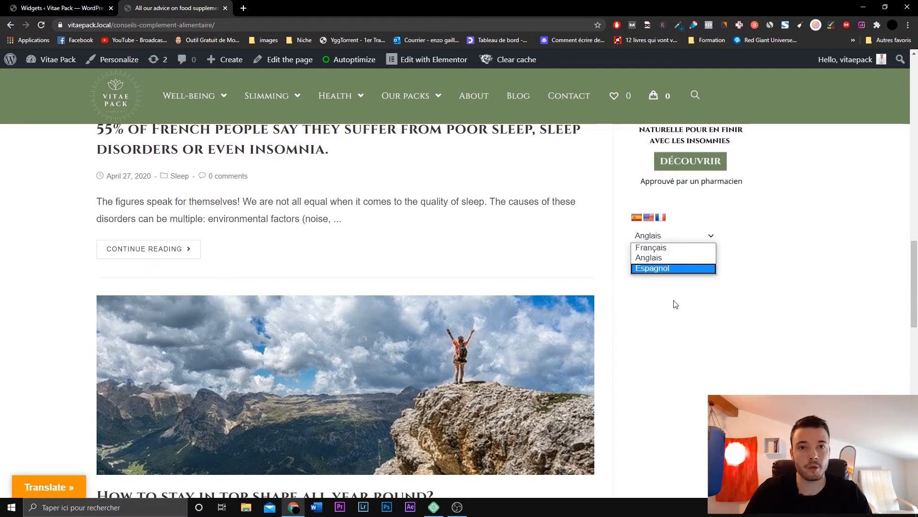
{"action": "left_click", "coordinate": [675, 305]}
{"action": "left_click", "coordinate": [691, 238]}
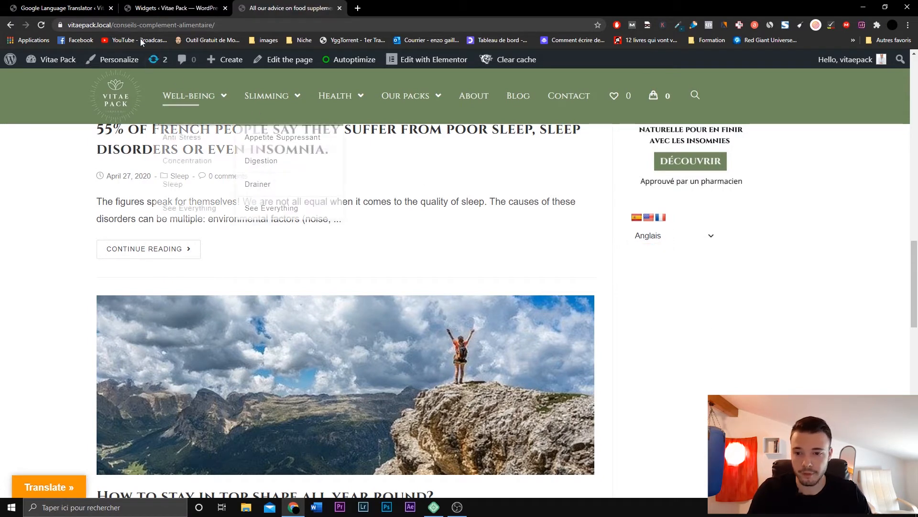
- Review the language switcher settings on the plugin's settings page, and close the widgets and blog tabs
{"action": "left_click", "coordinate": [95, 5]}
{"action": "scroll", "coordinate": [454, 234], "scroll_direction": "down", "scroll_amount": 10}
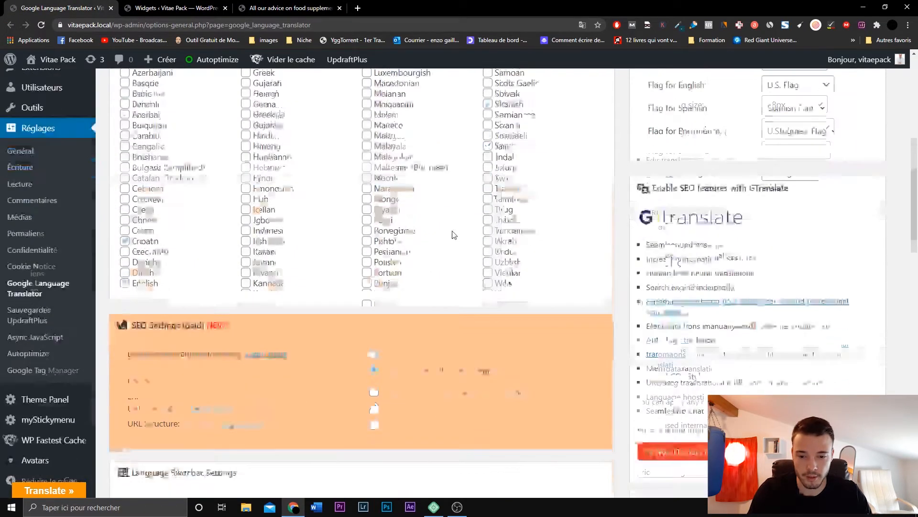
{"action": "scroll", "coordinate": [453, 235], "scroll_direction": "up", "scroll_amount": 1}
{"action": "scroll", "coordinate": [317, 209], "scroll_direction": "down", "scroll_amount": 1}
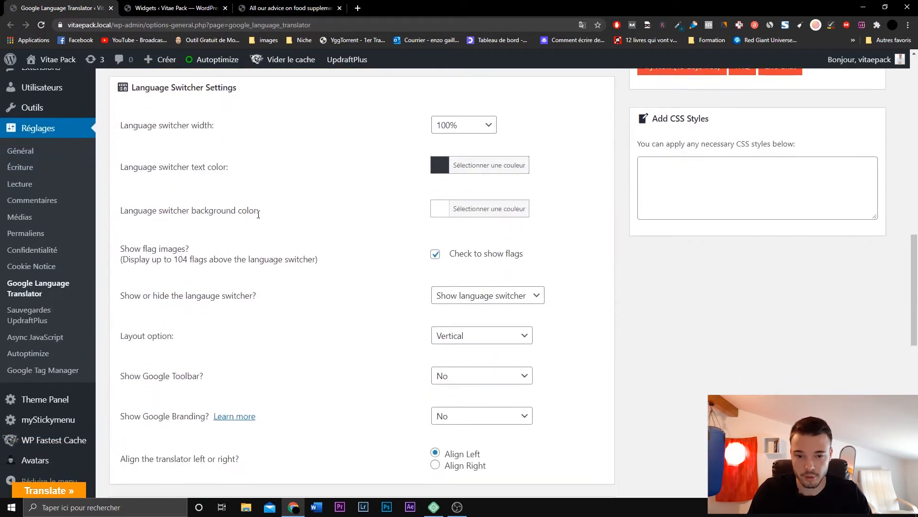
{"action": "scroll", "coordinate": [375, 170], "scroll_direction": "down", "scroll_amount": 1}
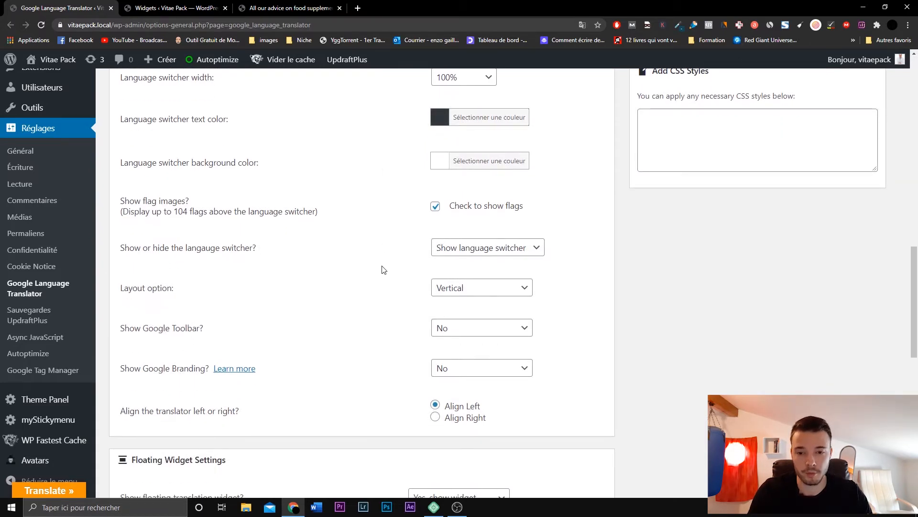
{"action": "left_click", "coordinate": [160, 6]}
{"action": "left_click", "coordinate": [98, 6]}
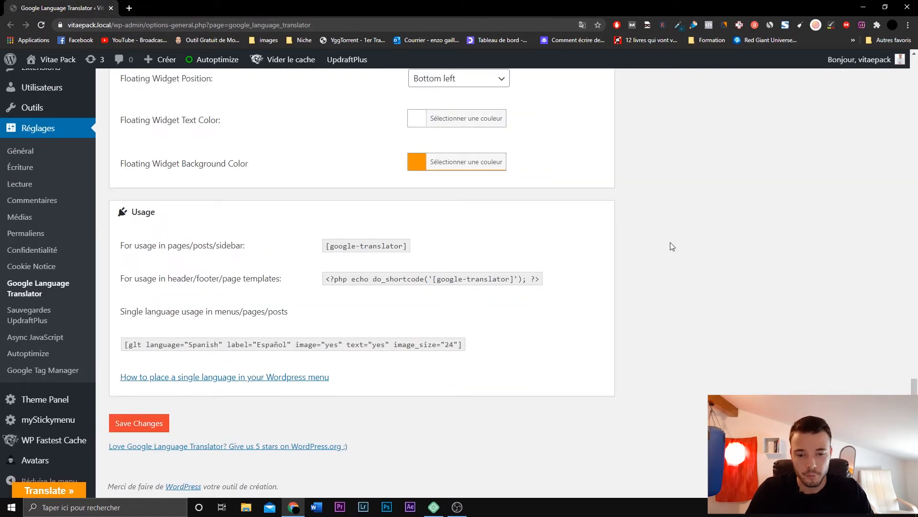
- Read the guide on placing a single language in a WordPress menu, copy its [glt language="Spanish" label="Español"] shortcode and close it
{"action": "left_click", "coordinate": [287, 378]}
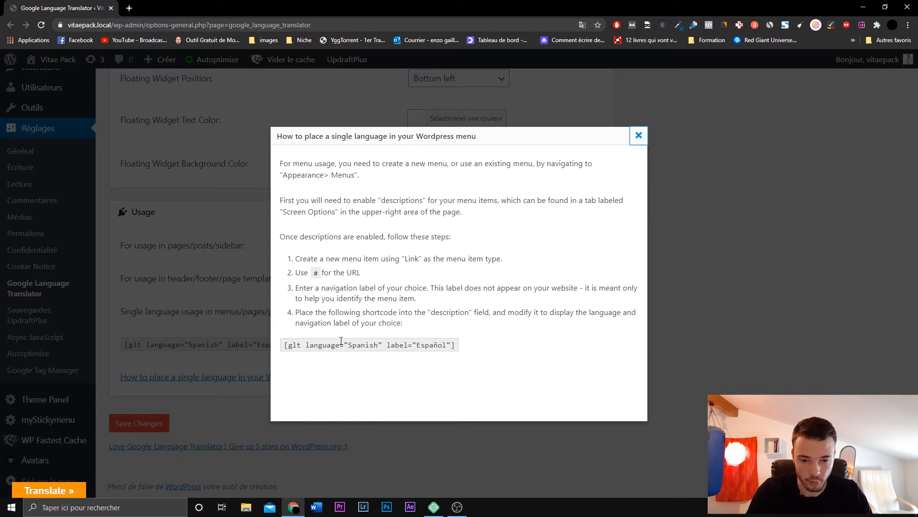
{"action": "left_click_drag", "start_coordinate": [285, 350], "coordinate": [460, 350]}
{"action": "key", "text": "ctrl+c"}
{"action": "left_click", "coordinate": [483, 348]}
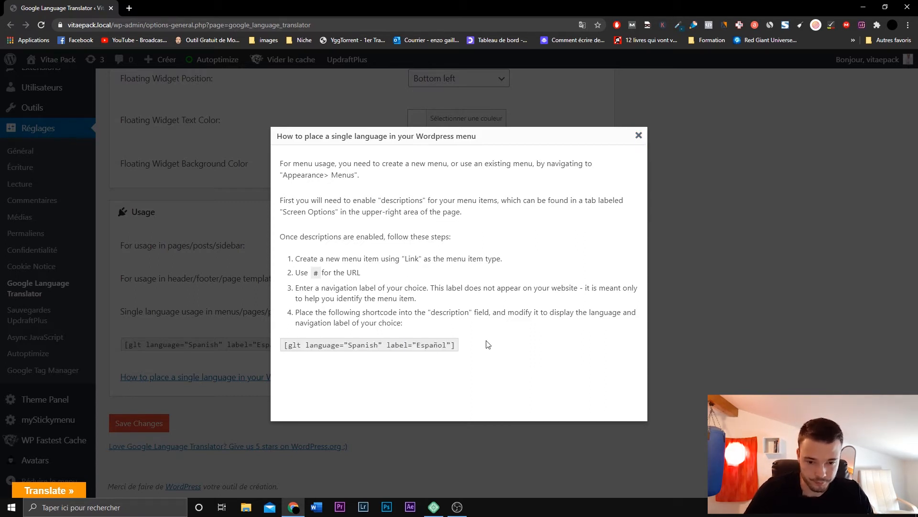
{"action": "left_click", "coordinate": [639, 135]}
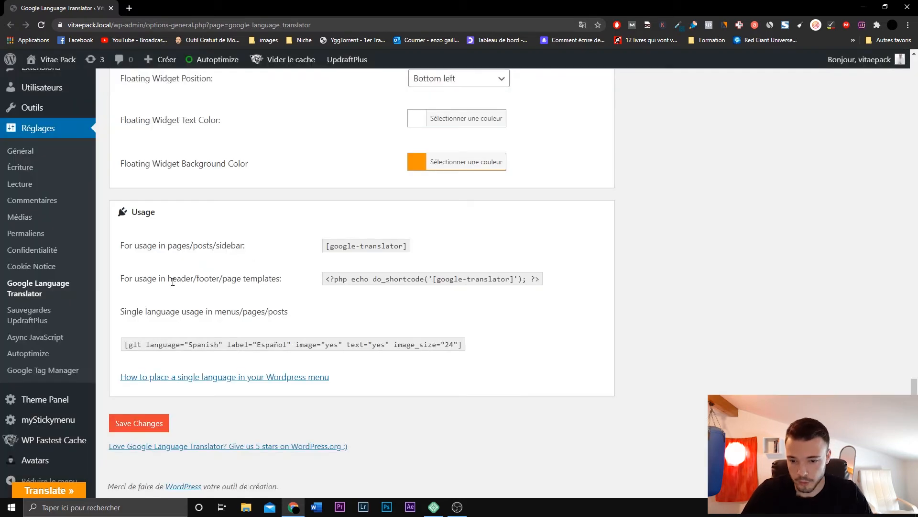
- Open the Menus page of the WordPress appearance settings in a new tab and switch to it
{"action": "scroll", "coordinate": [184, 277], "scroll_direction": "up", "scroll_amount": 2}
{"action": "mouse_move", "coordinate": [77, 142]}
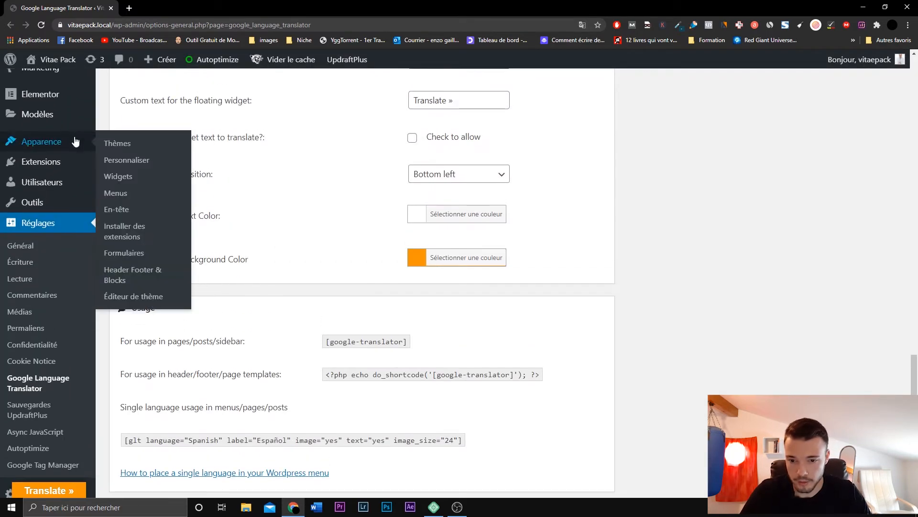
{"action": "middle_click", "coordinate": [126, 187]}
{"action": "key", "text": "ctrl+Tab"}
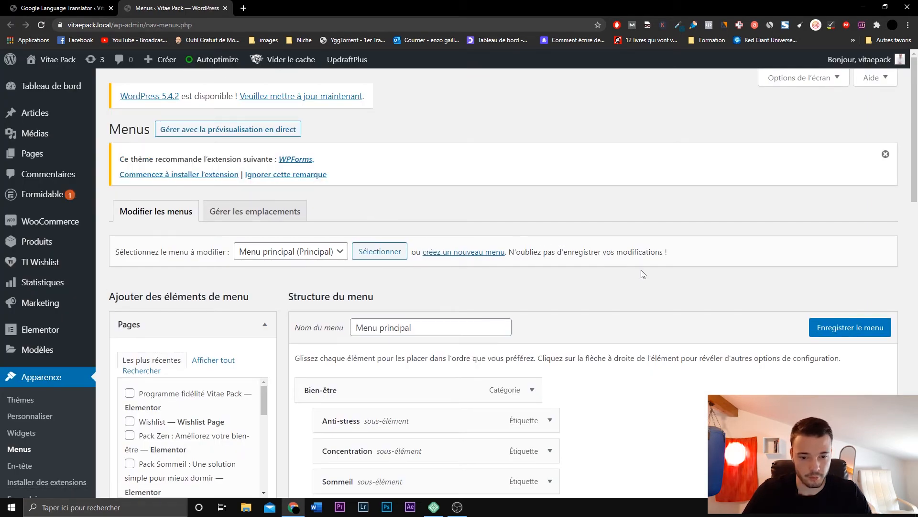
- Add a custom link to the main menu with the web address # and the link text Français
{"action": "scroll", "coordinate": [643, 274], "scroll_direction": "down", "scroll_amount": 3}
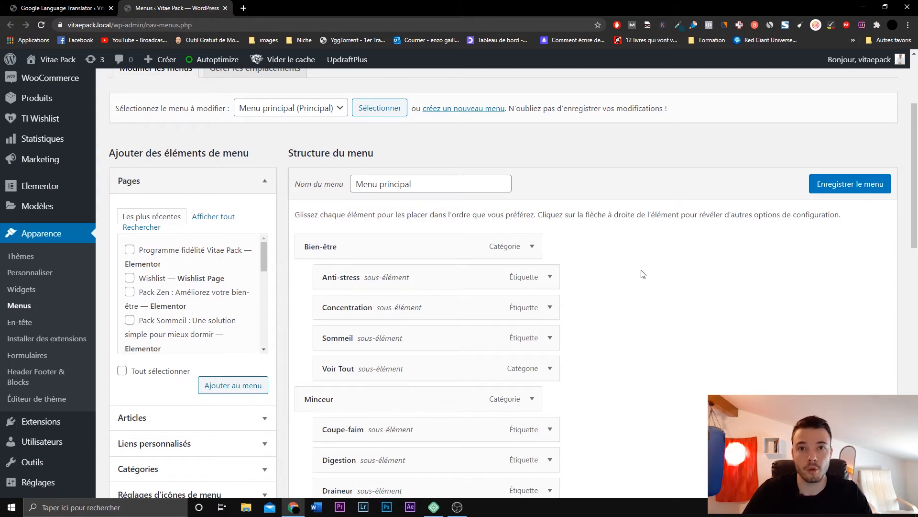
{"action": "scroll", "coordinate": [643, 274], "scroll_direction": "down", "scroll_amount": 5}
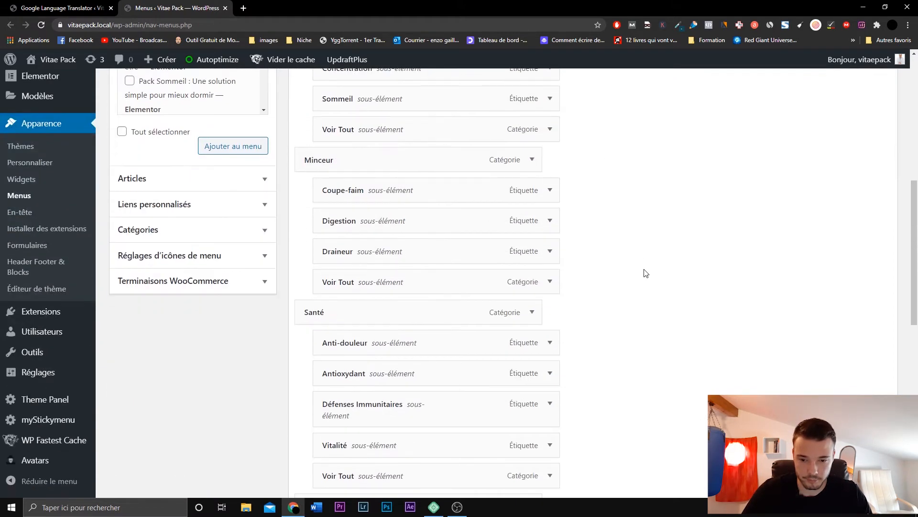
{"action": "left_click", "coordinate": [264, 204]}
{"action": "scroll", "coordinate": [258, 239], "scroll_direction": "up", "scroll_amount": 3}
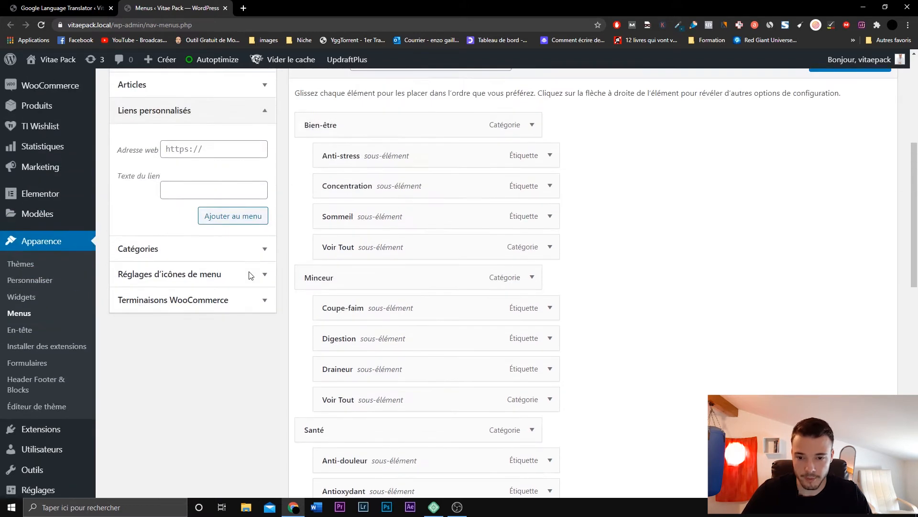
{"action": "left_click", "coordinate": [216, 174]}
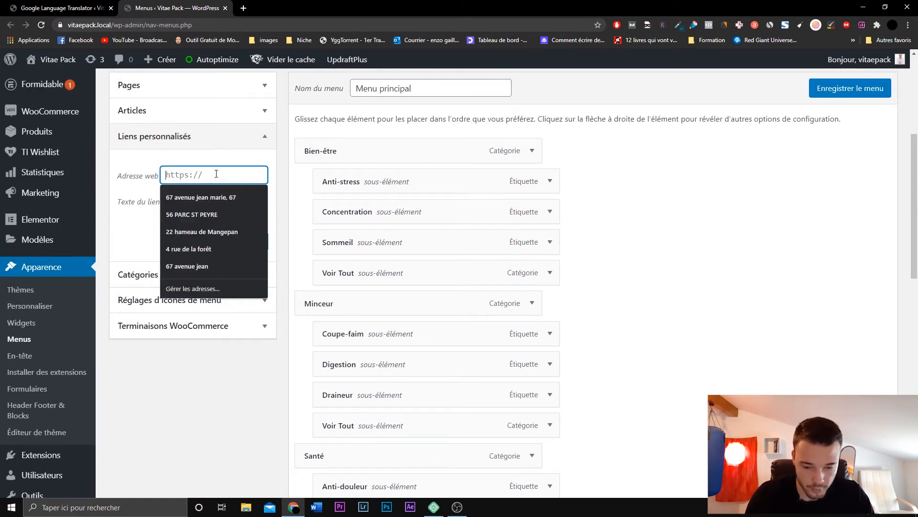
{"action": "type", "text": "#"}
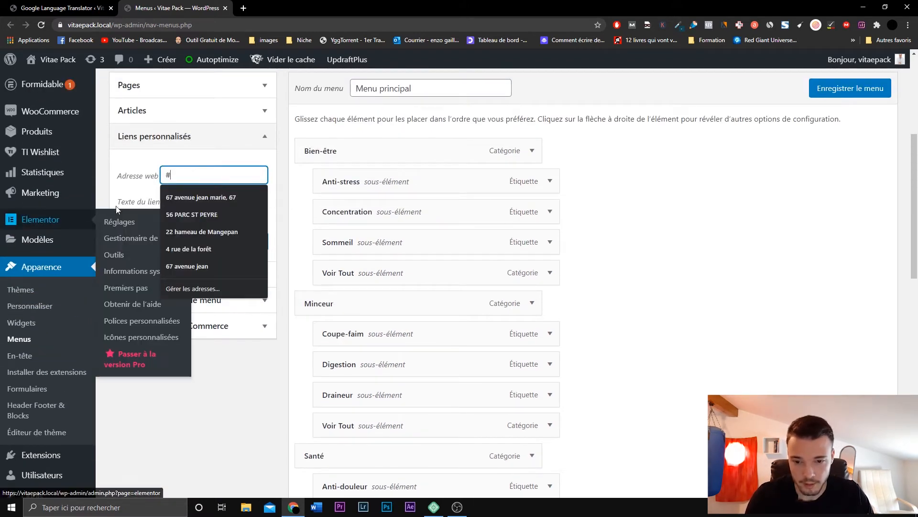
{"action": "left_click", "coordinate": [119, 206]}
{"action": "left_click", "coordinate": [179, 208]}
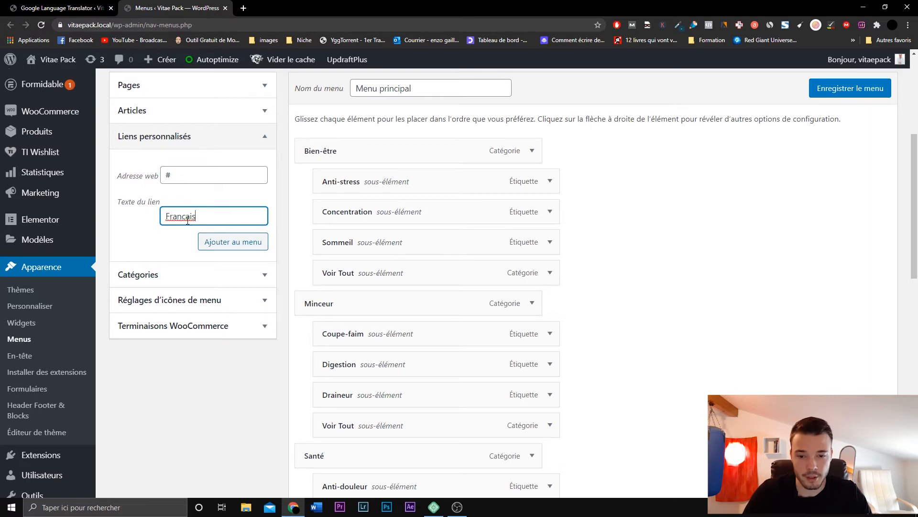
{"action": "right_click", "coordinate": [185, 216]}
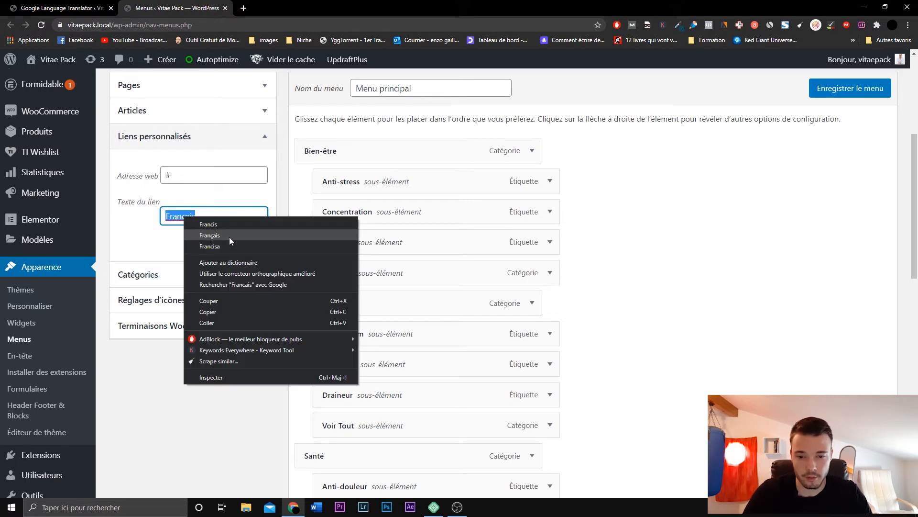
{"action": "left_click", "coordinate": [211, 234]}
{"action": "left_click", "coordinate": [228, 244]}
- Move the Français menu item directly below Contact, ahead of the wishlist counter item
{"action": "scroll", "coordinate": [739, 306], "scroll_direction": "down", "scroll_amount": 6}
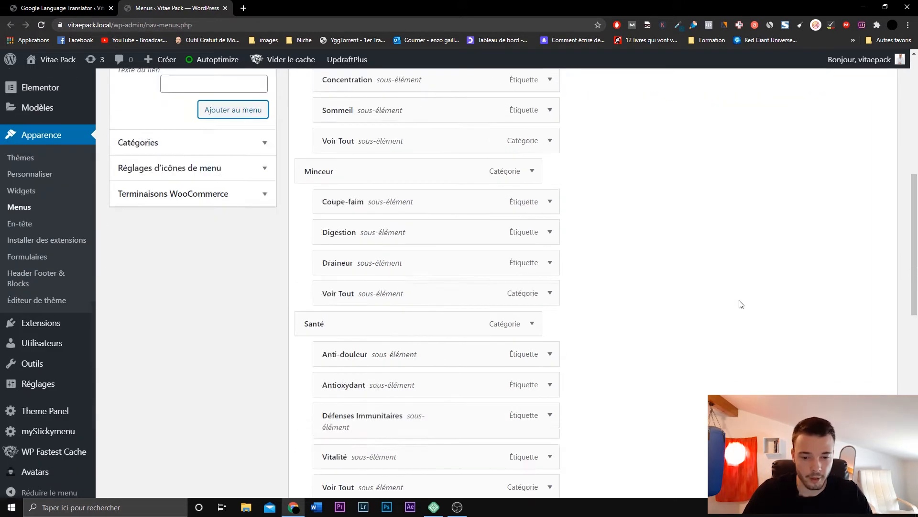
{"action": "scroll", "coordinate": [600, 368], "scroll_direction": "down", "scroll_amount": 6}
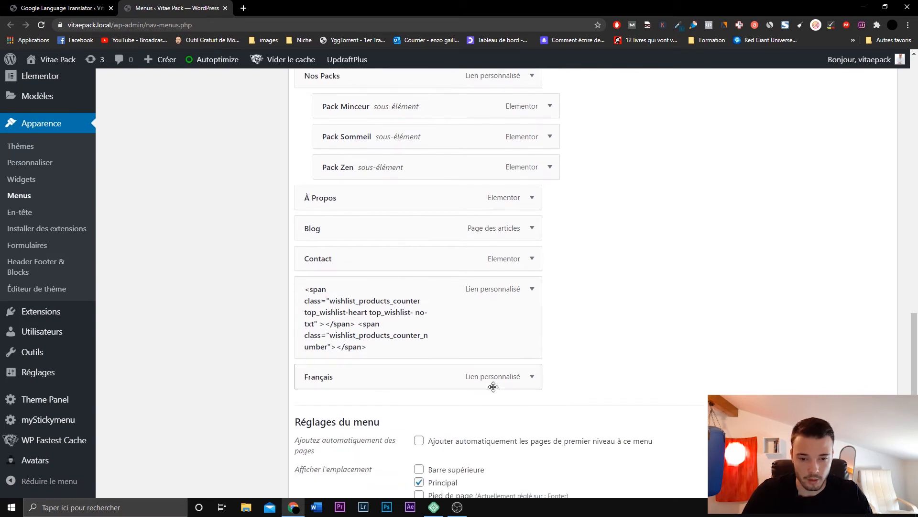
{"action": "left_click_drag", "start_coordinate": [496, 381], "coordinate": [482, 297]}
- Expand the Français menu item and paste the shortcode [glt language="Spanish" label="Español"] into its description
{"action": "scroll", "coordinate": [585, 293], "scroll_direction": "down", "scroll_amount": 1}
{"action": "left_click", "coordinate": [533, 241]}
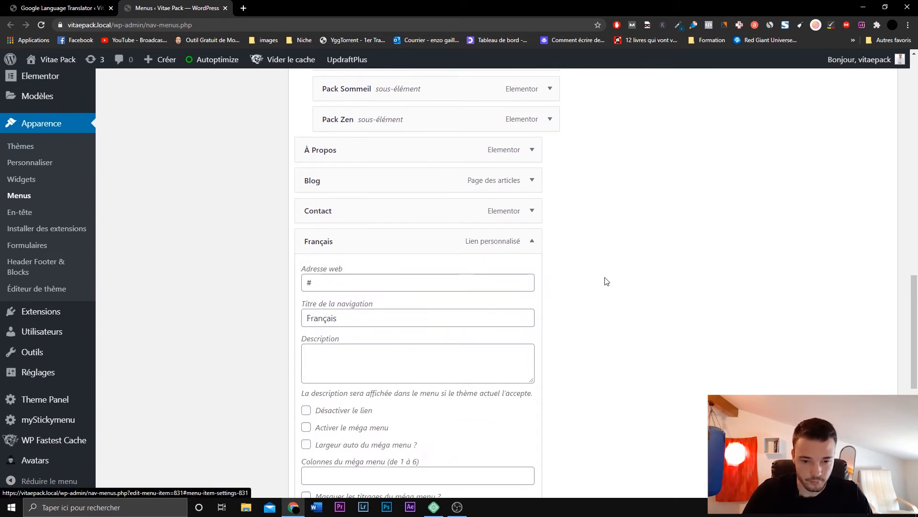
{"action": "scroll", "coordinate": [441, 301], "scroll_direction": "down", "scroll_amount": 1}
{"action": "left_click", "coordinate": [351, 321]}
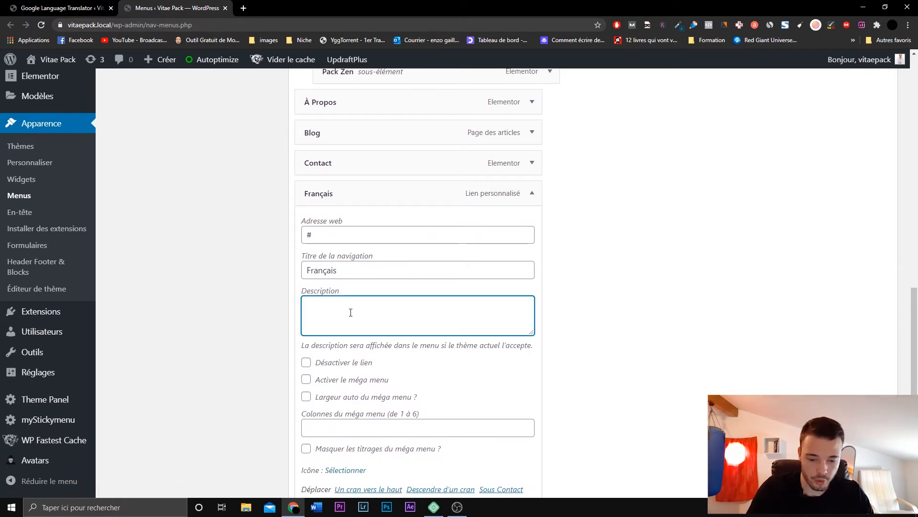
{"action": "key", "text": "ctrl+v"}
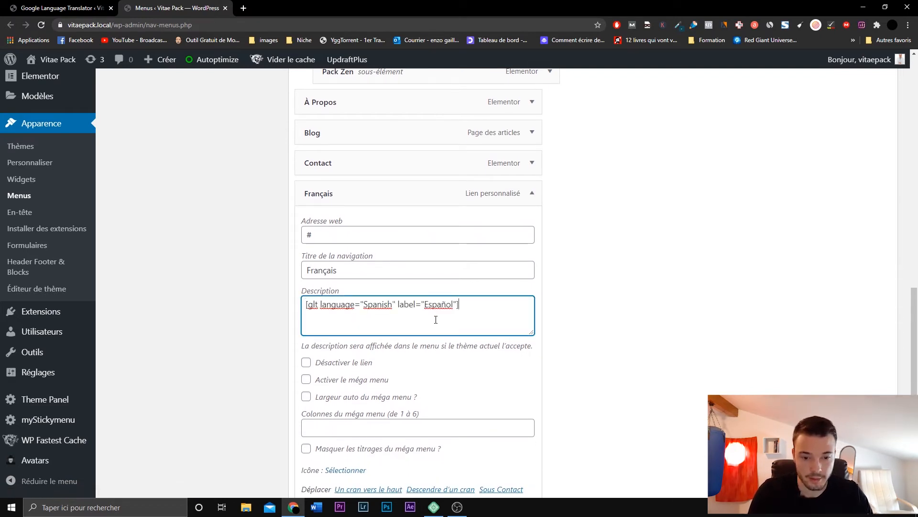
{"action": "left_click", "coordinate": [550, 307]}
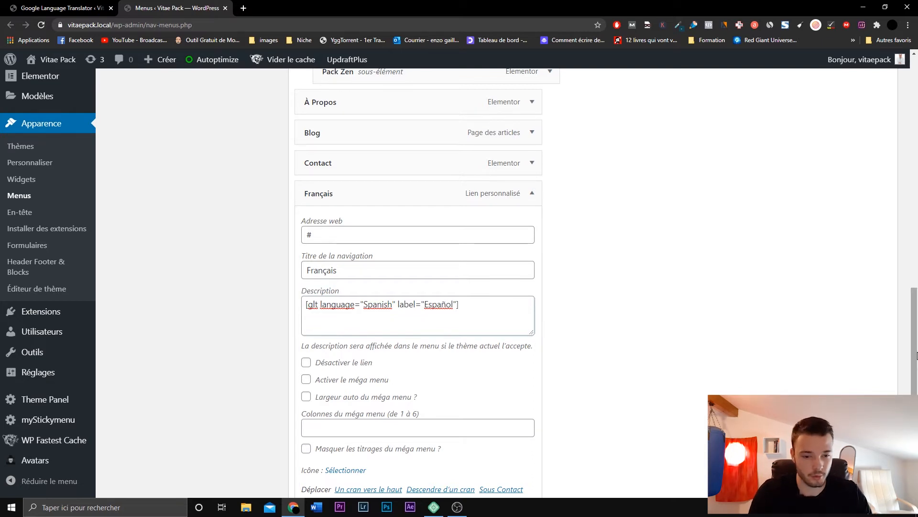
- Check the Description property in the page's screen options and return to the Français menu item
{"action": "left_click_drag", "start_coordinate": [914, 368], "coordinate": [916, 105]}
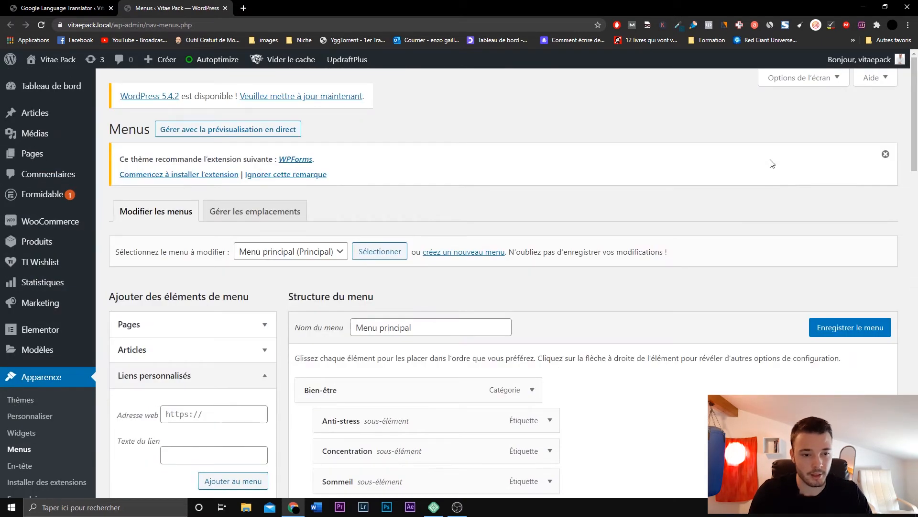
{"action": "left_click", "coordinate": [820, 84]}
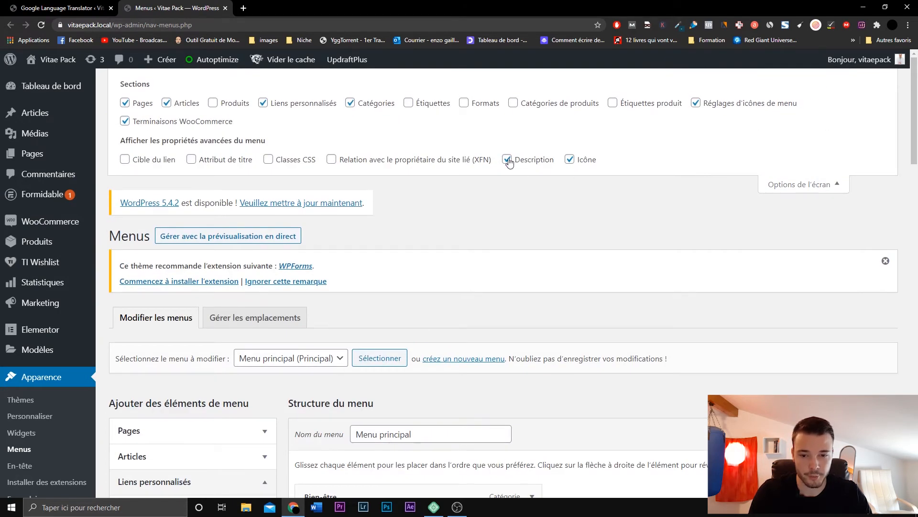
{"action": "left_click", "coordinate": [816, 186]}
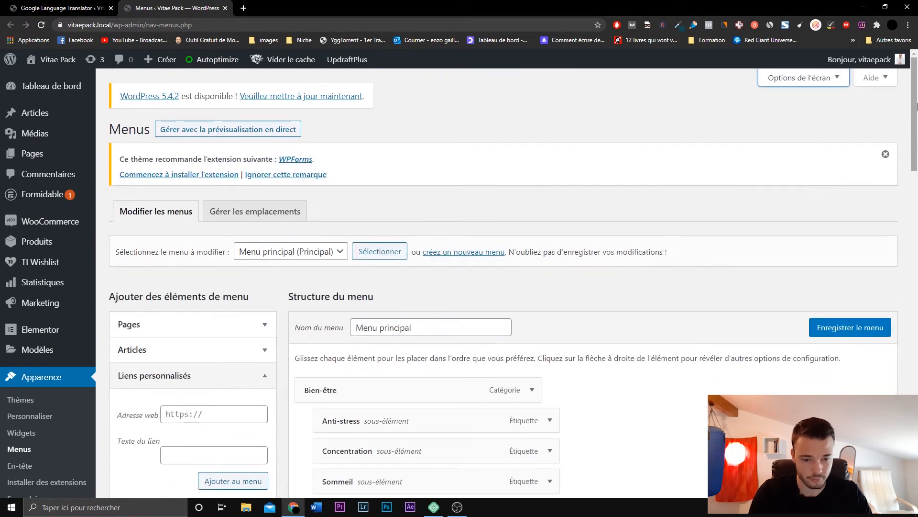
{"action": "left_click_drag", "start_coordinate": [916, 106], "coordinate": [915, 352]}
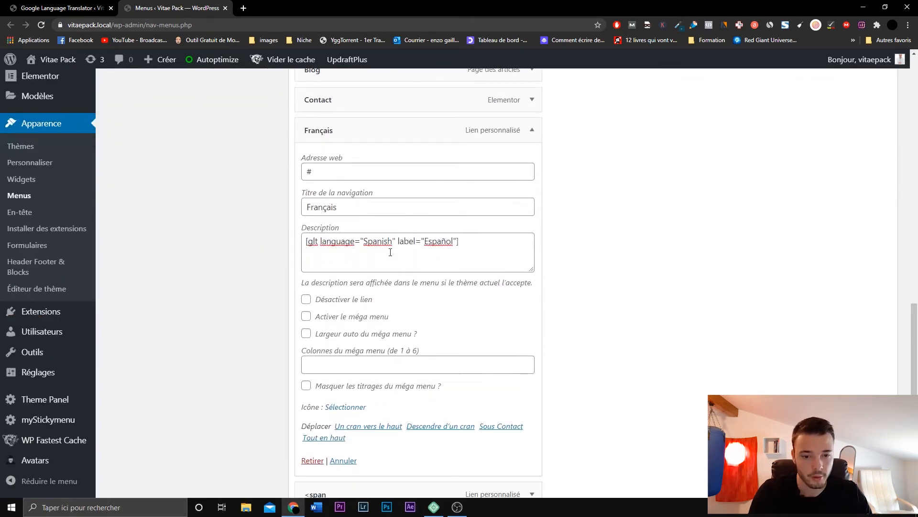
- Change the Français item's shortcode to language="French" and label="FR", and save the menu
{"action": "double_click", "coordinate": [382, 241]}
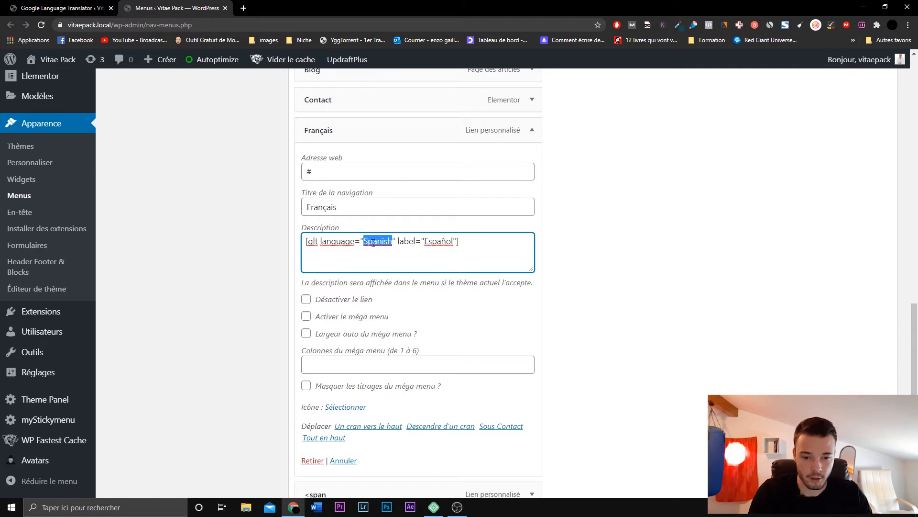
{"action": "type", "text": "French"}
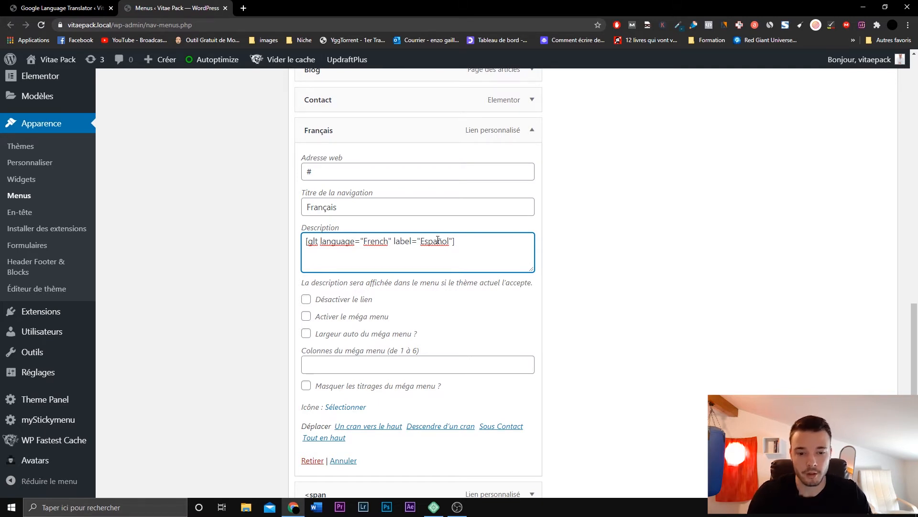
{"action": "double_click", "coordinate": [437, 239]}
{"action": "type", "text": "FR"}
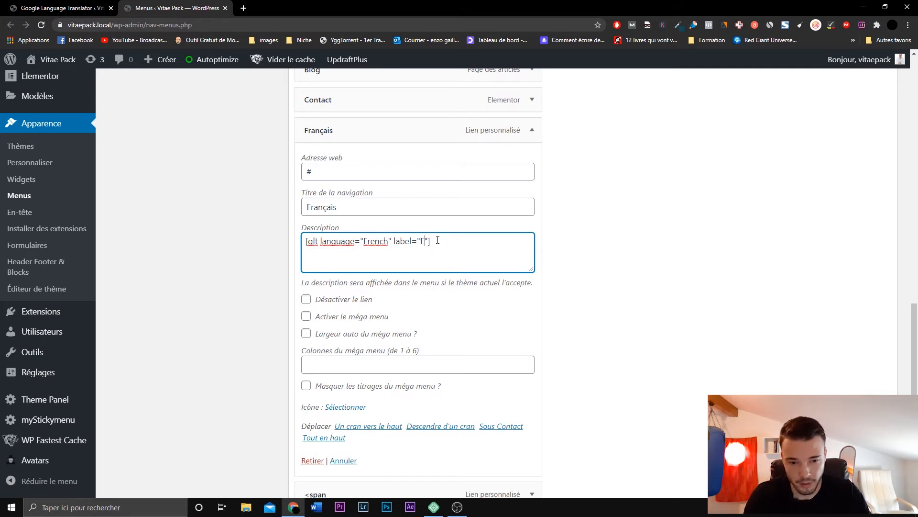
{"action": "left_click", "coordinate": [593, 225]}
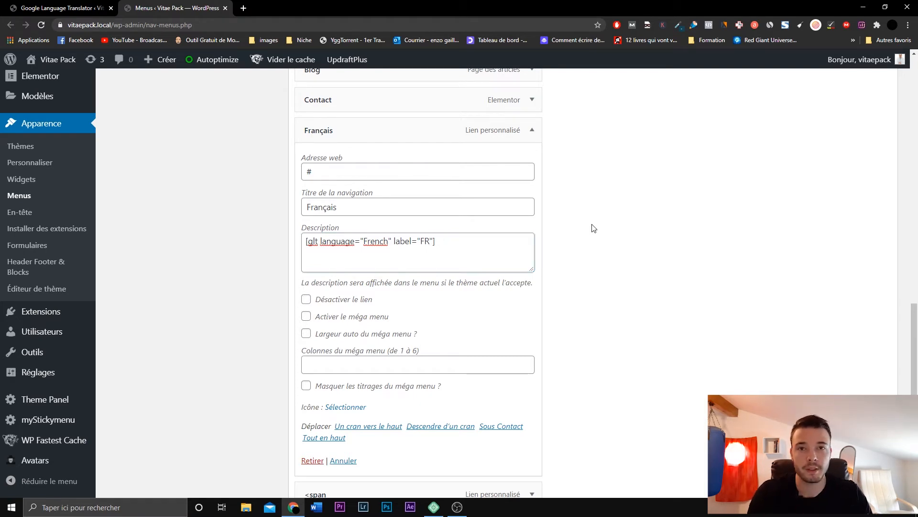
{"action": "left_click_drag", "start_coordinate": [914, 334], "coordinate": [914, 408]}
{"action": "left_click", "coordinate": [856, 429]}
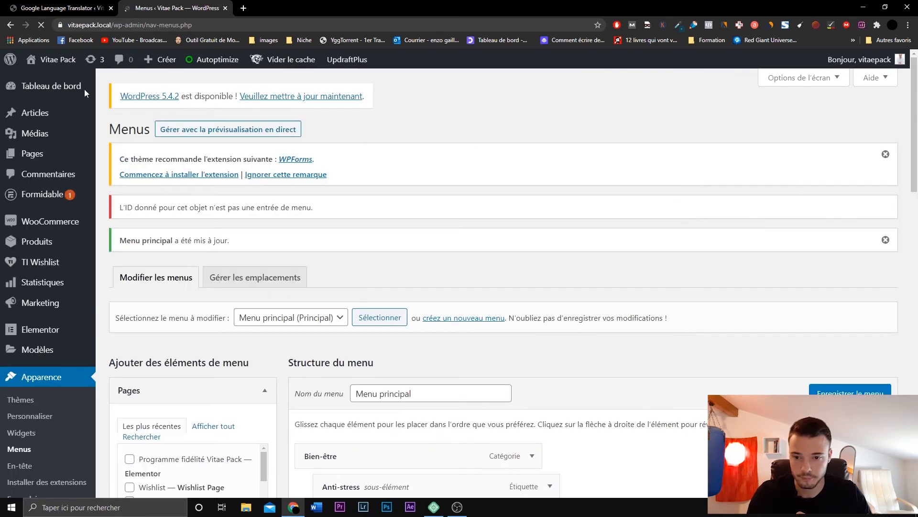
- Open the site in a new tab to check the language item in its navigation, and return to the menu editor
{"action": "middle_click", "coordinate": [61, 76]}
{"action": "left_click", "coordinate": [262, 8]}
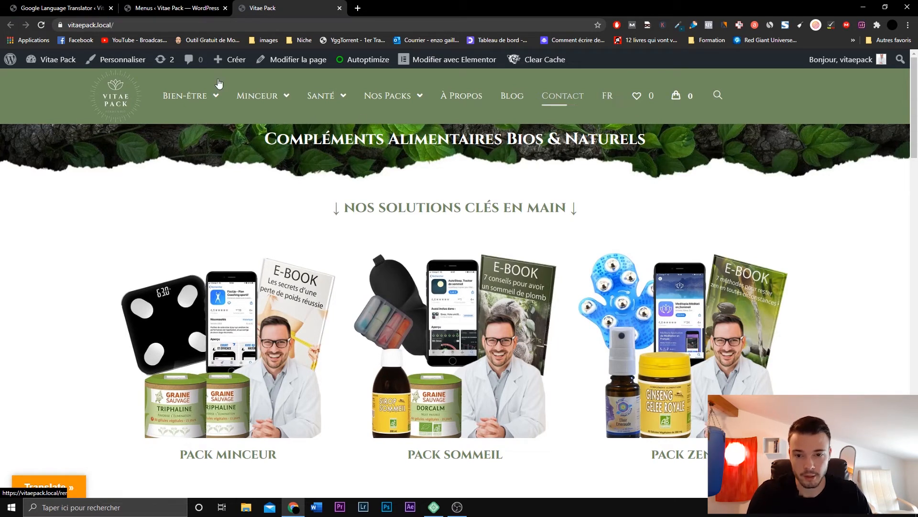
{"action": "left_click", "coordinate": [133, 3]}
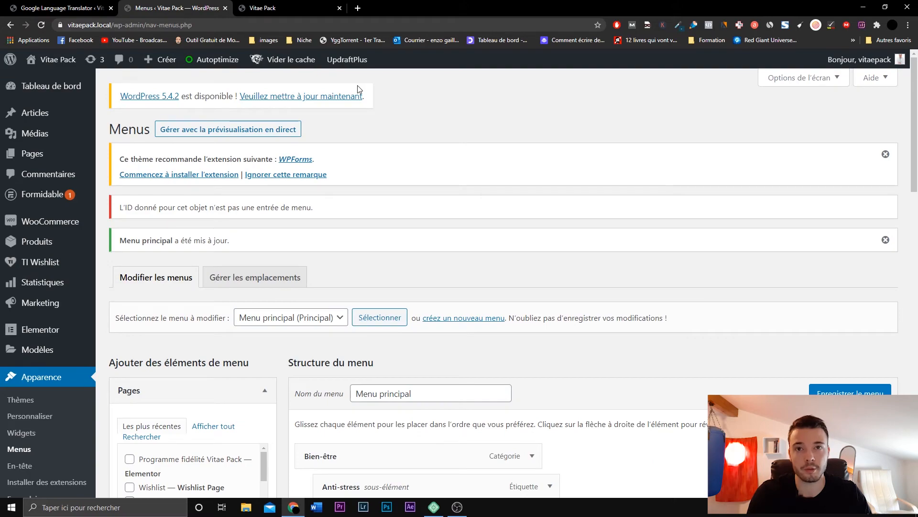
- Add a custom link named Anglais with the web address # to the main menu and place it directly below Français
{"action": "scroll", "coordinate": [420, 126], "scroll_direction": "down", "scroll_amount": 15}
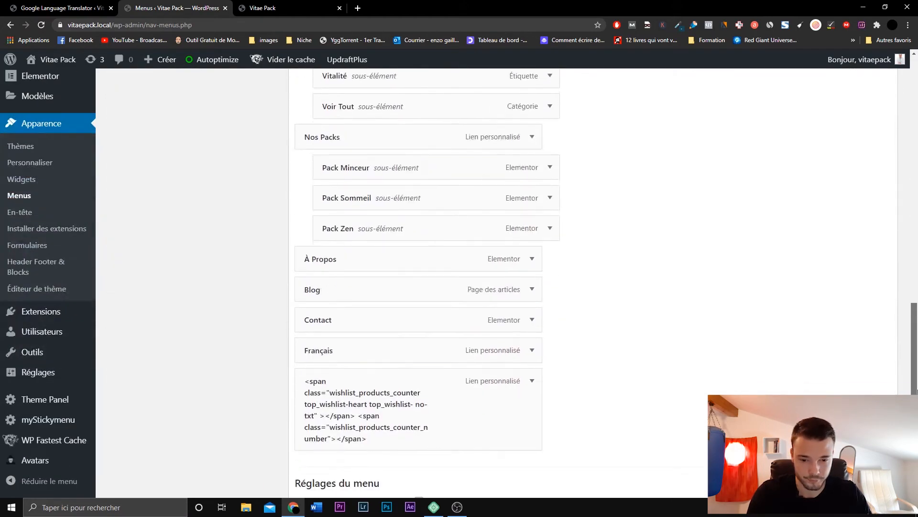
{"action": "scroll", "coordinate": [362, 420], "scroll_direction": "up", "scroll_amount": 15}
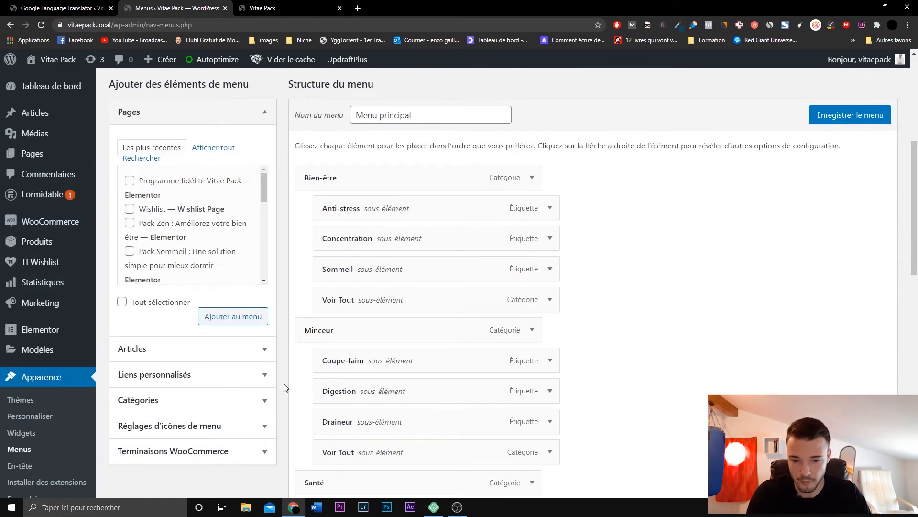
{"action": "scroll", "coordinate": [249, 379], "scroll_direction": "down", "scroll_amount": 1}
{"action": "left_click", "coordinate": [219, 155]}
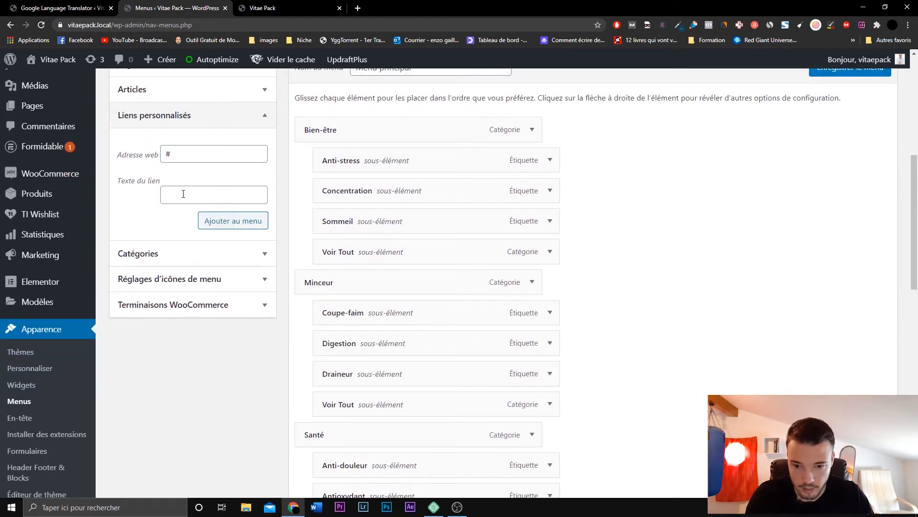
{"action": "left_click", "coordinate": [183, 194]}
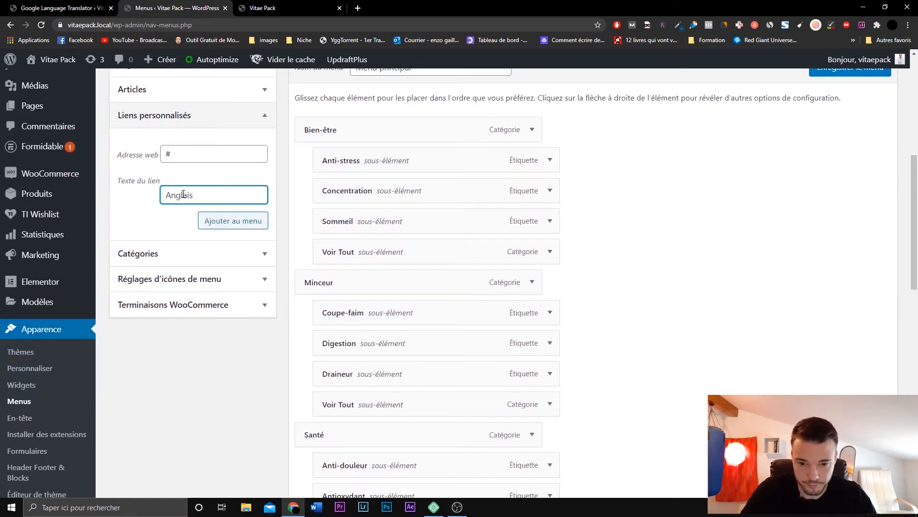
{"action": "left_click", "coordinate": [233, 220]}
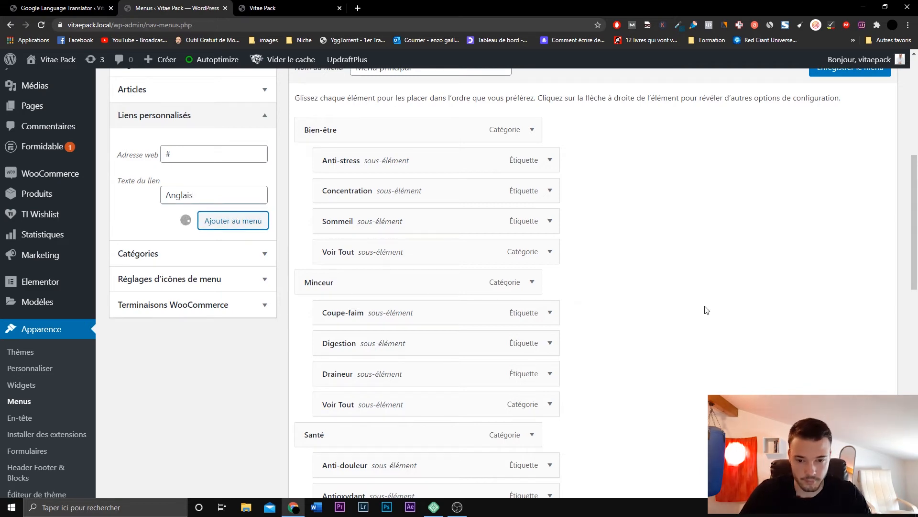
{"action": "scroll", "coordinate": [689, 293], "scroll_direction": "down", "scroll_amount": 15}
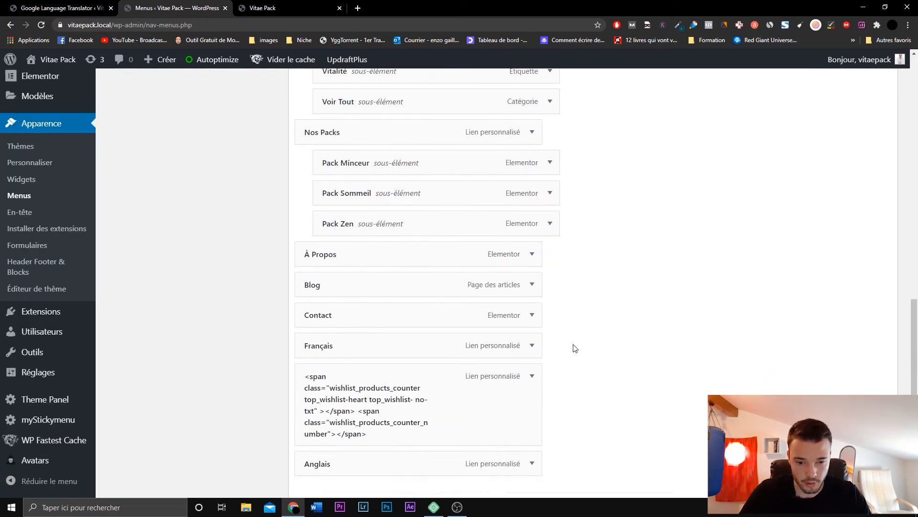
{"action": "left_click_drag", "start_coordinate": [406, 291], "coordinate": [394, 209]}
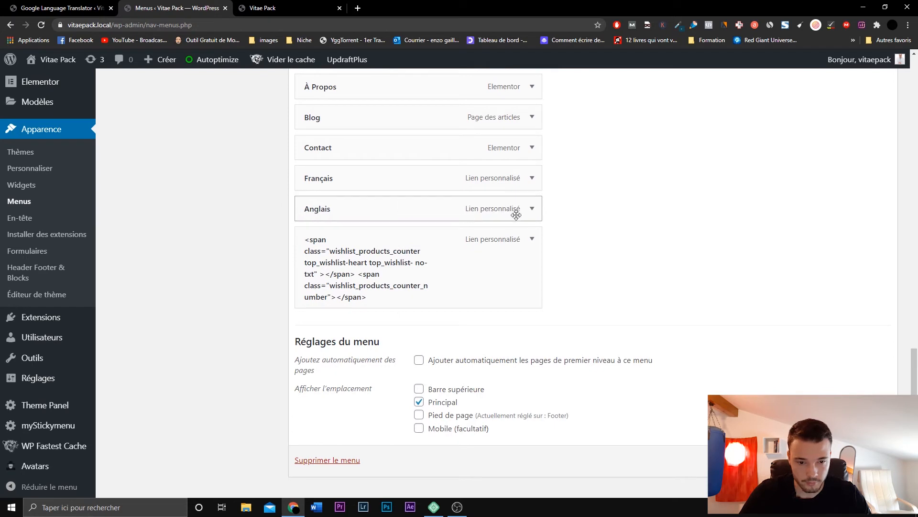
- Give the Anglais menu item the description [glt language="English" label="EN"] and save the menu
{"action": "left_click", "coordinate": [529, 216]}
{"action": "scroll", "coordinate": [379, 274], "scroll_direction": "down", "scroll_amount": 1}
{"action": "left_click", "coordinate": [379, 277]}
{"action": "type", "text": "[glt language=\"Spanish\" label=\"Español\"]"}
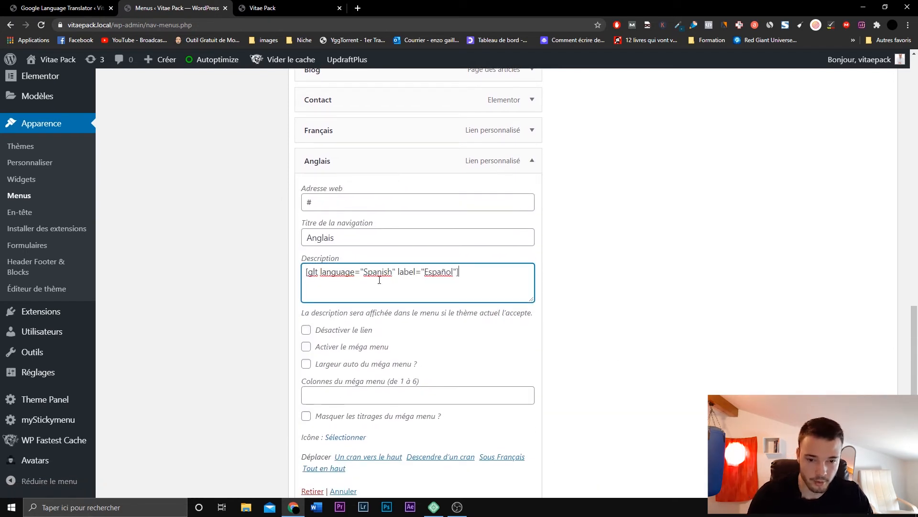
{"action": "double_click", "coordinate": [382, 273]}
{"action": "type", "text": "English"}
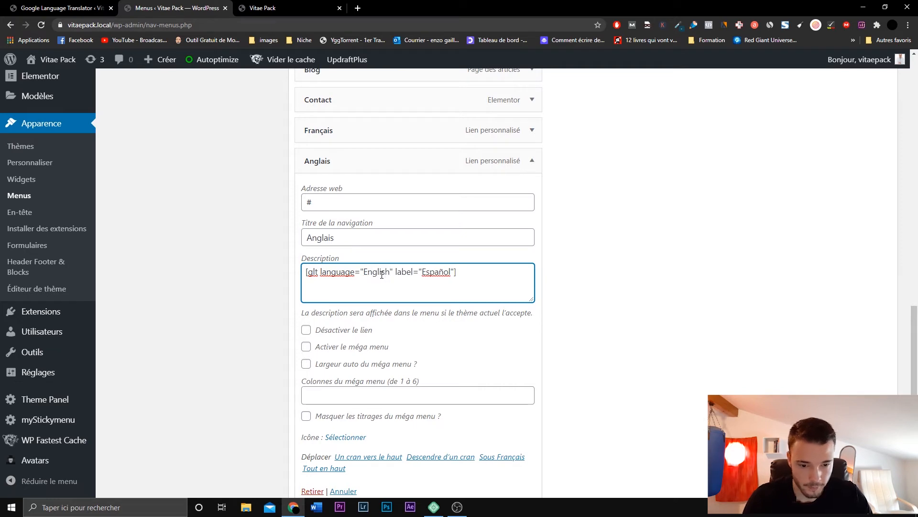
{"action": "double_click", "coordinate": [441, 272]}
{"action": "type", "text": "EN"}
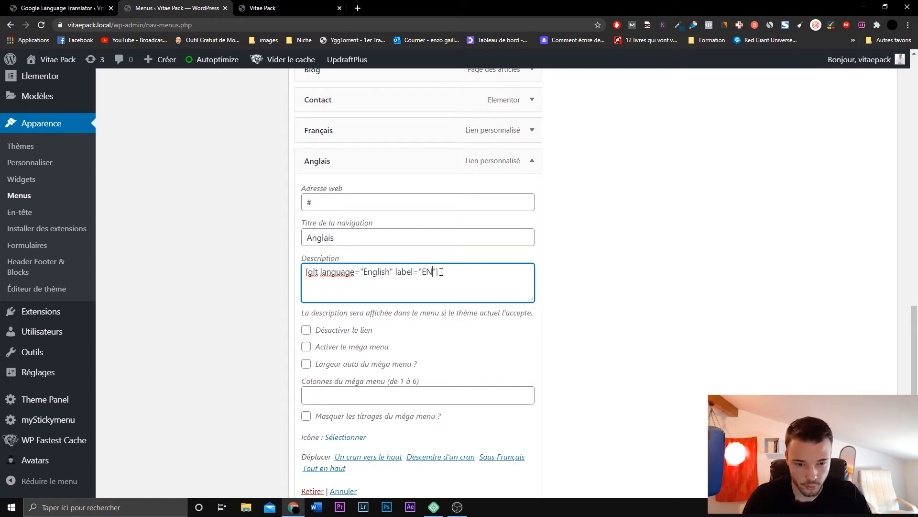
{"action": "scroll", "coordinate": [645, 261], "scroll_direction": "down", "scroll_amount": 6}
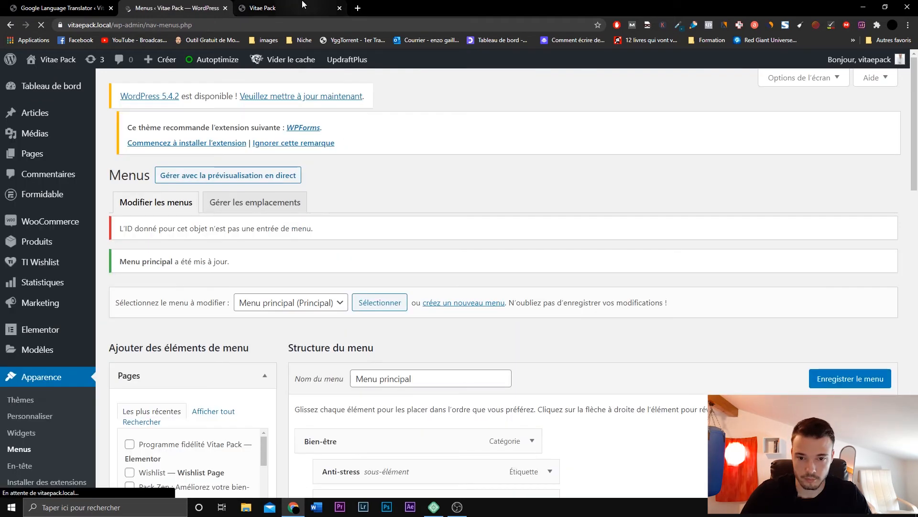
- Reload the site's front page and test the English translation with the EN navigation item
{"action": "left_click", "coordinate": [278, 7]}
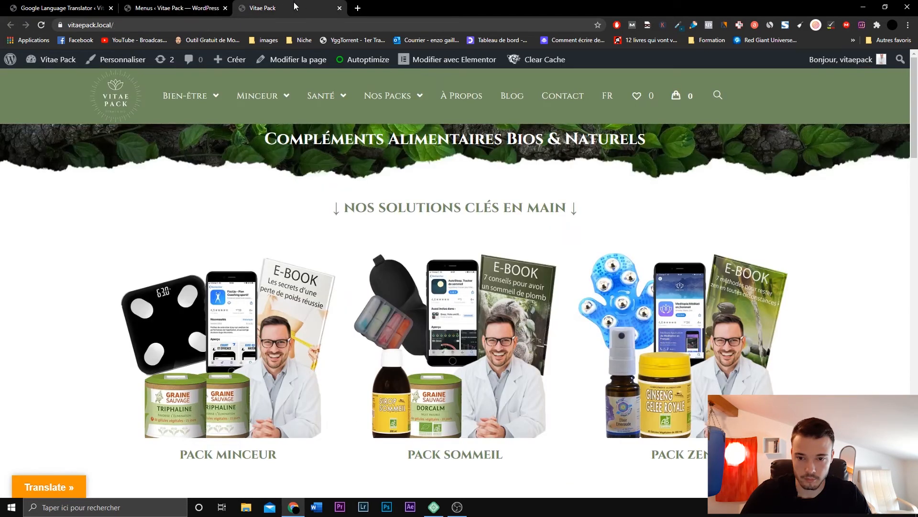
{"action": "left_click", "coordinate": [42, 24]}
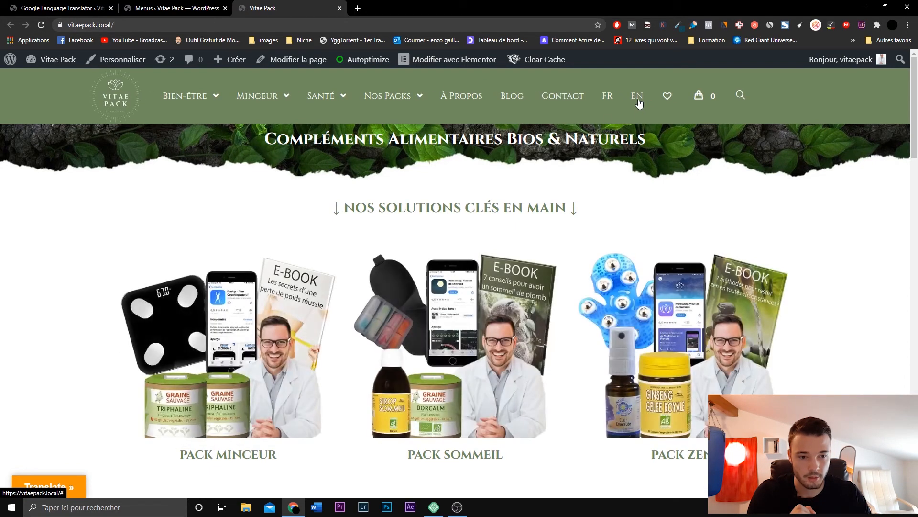
{"action": "left_click", "coordinate": [638, 99]}
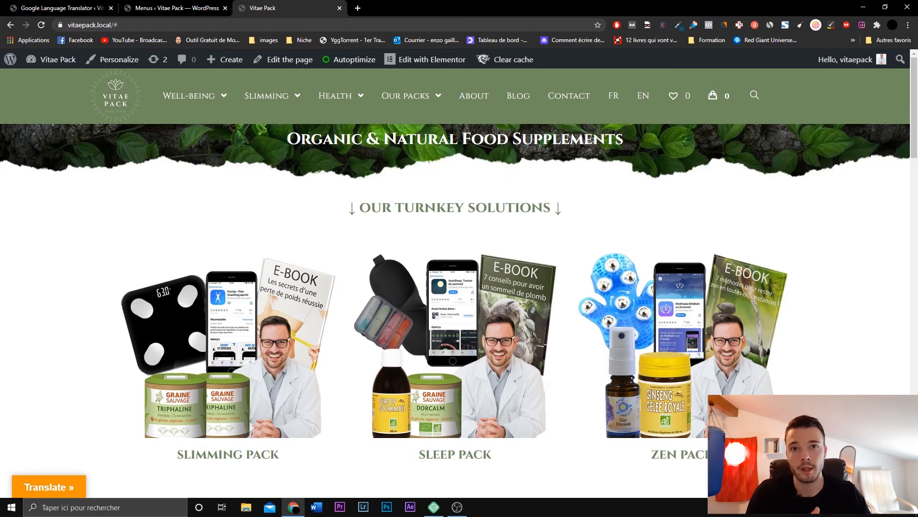
{"action": "left_click", "coordinate": [213, 7]}
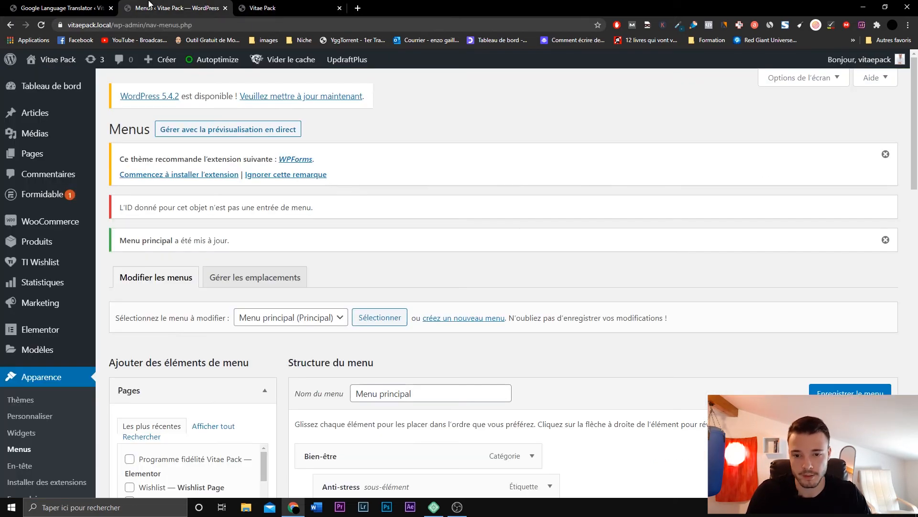
{"action": "scroll", "coordinate": [504, 262], "scroll_direction": "down", "scroll_amount": 5}
{"action": "scroll", "coordinate": [441, 113], "scroll_direction": "down", "scroll_amount": 9}
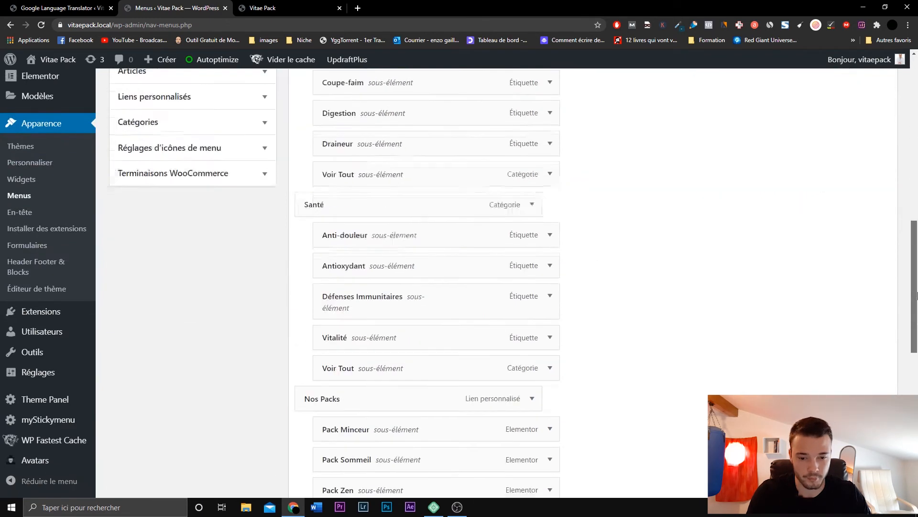
{"action": "left_click", "coordinate": [301, 9]}
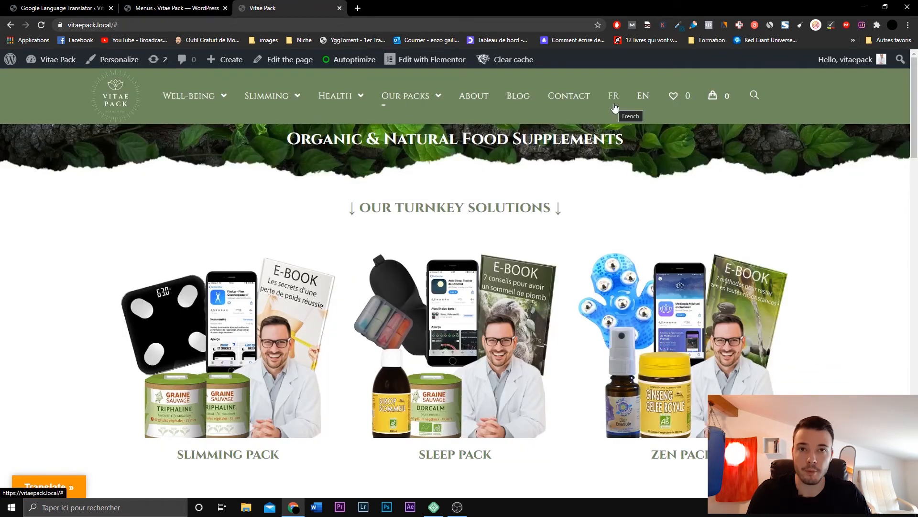
- Search the web for "drapeau francais code html" in a new tab and copy the French flag emoji from EmojiTerra
{"action": "left_click", "coordinate": [358, 8]}
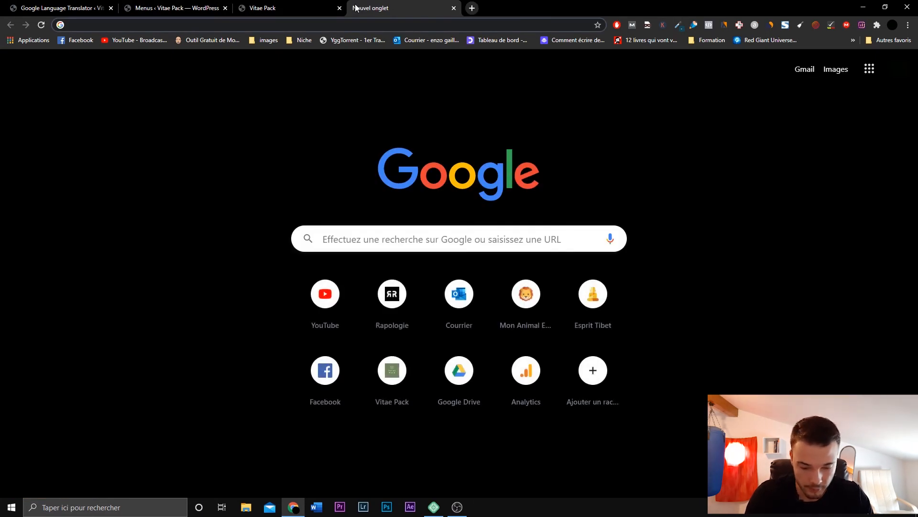
{"action": "type", "text": "drap"}
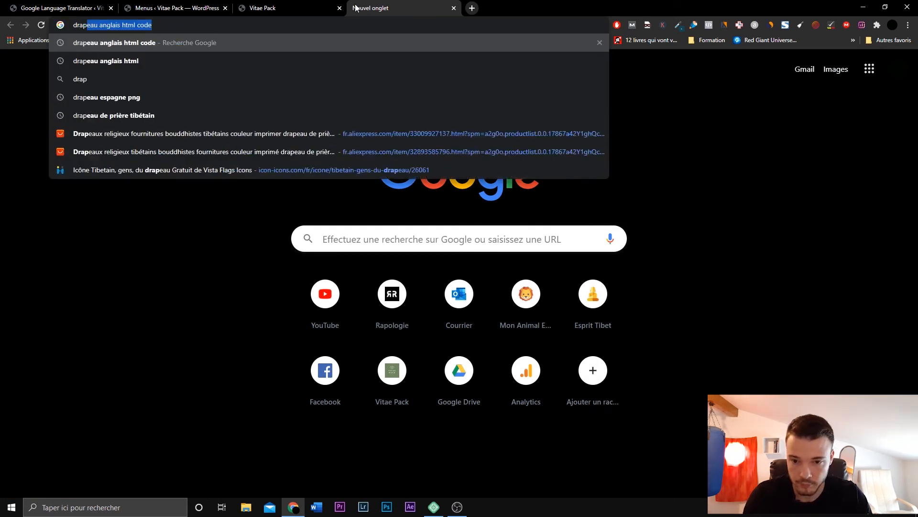
{"action": "type", "text": "eau frana"}
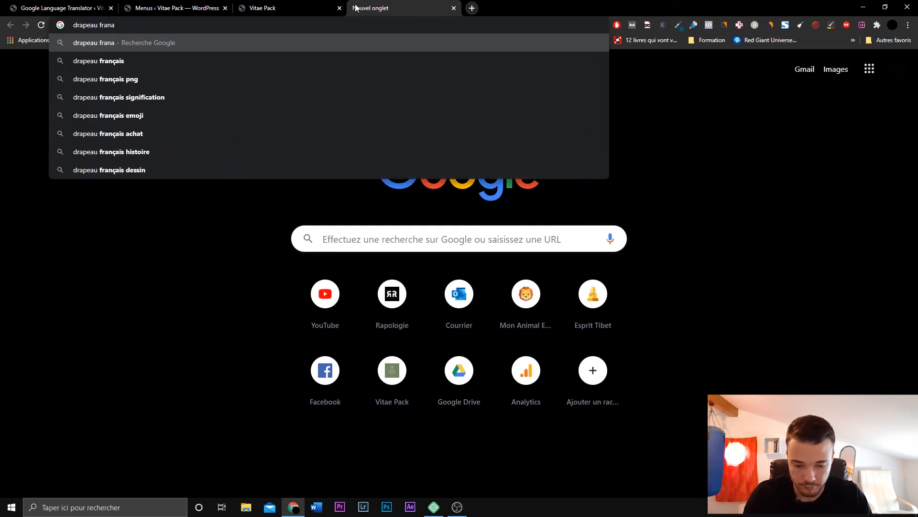
{"action": "key", "text": "BackSpace"}
{"action": "type", "text": "cais c"}
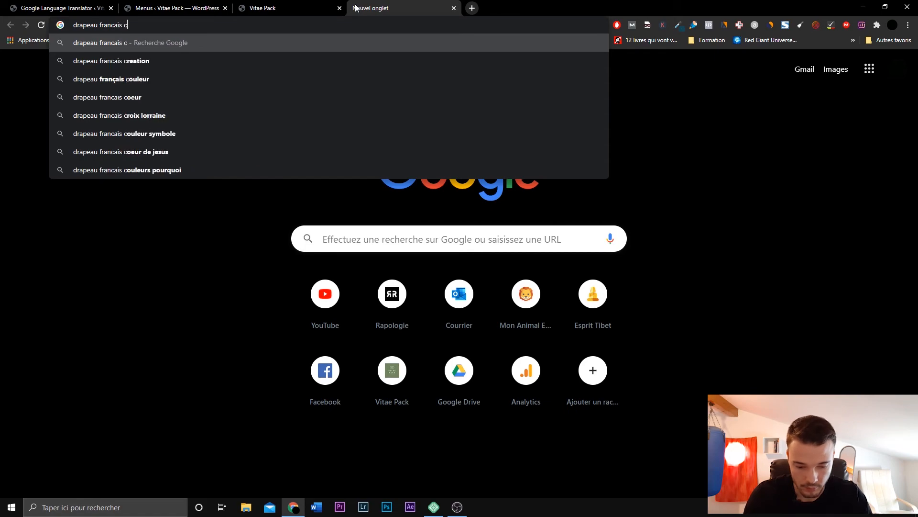
{"action": "type", "text": "ode html"}
{"action": "key", "text": "Return"}
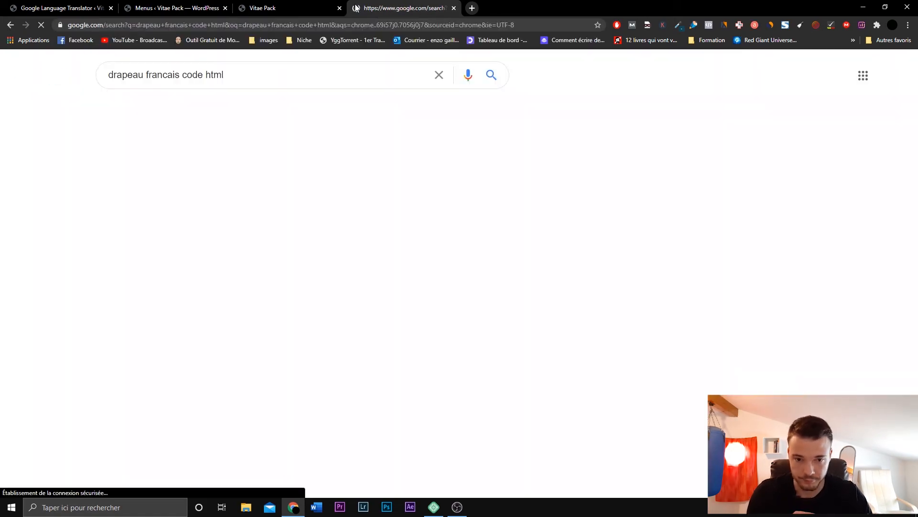
{"action": "scroll", "coordinate": [492, 285], "scroll_direction": "down", "scroll_amount": 9}
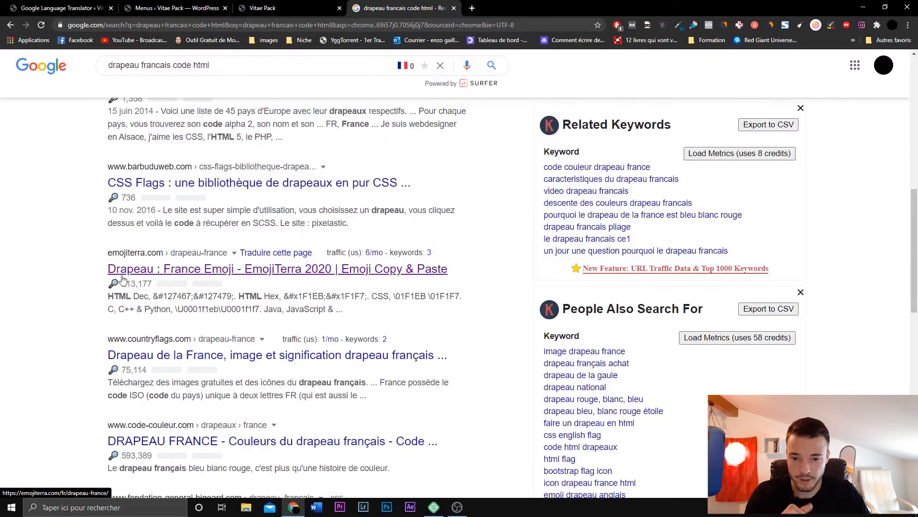
{"action": "left_click", "coordinate": [247, 269]}
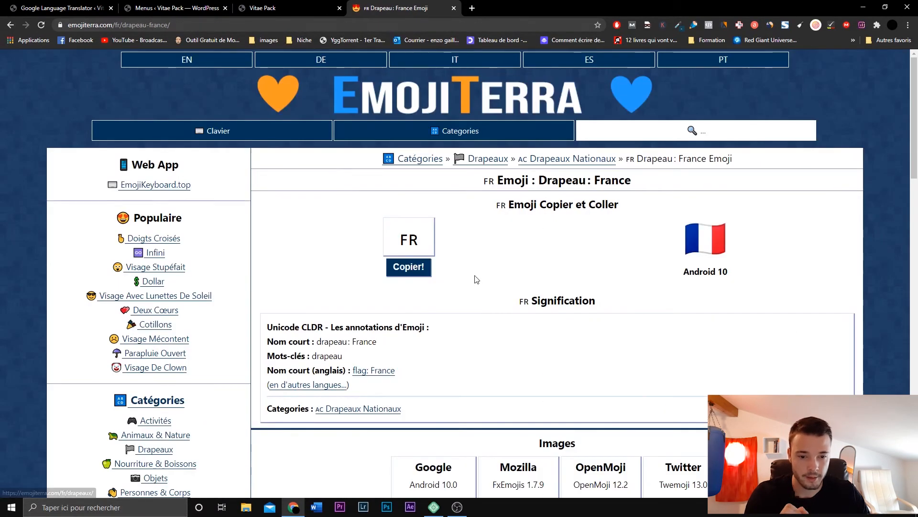
{"action": "left_click", "coordinate": [414, 270]}
- Replace the FR label in the Français menu item's shortcode with the copied French flag emoji, and save the menu
{"action": "left_click", "coordinate": [296, 6]}
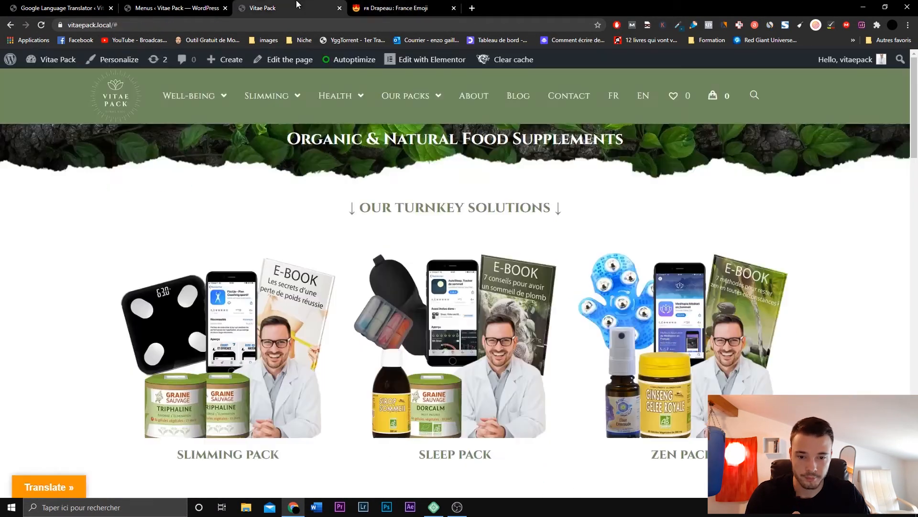
{"action": "left_click", "coordinate": [211, 6]}
{"action": "scroll", "coordinate": [598, 240], "scroll_direction": "down", "scroll_amount": 5}
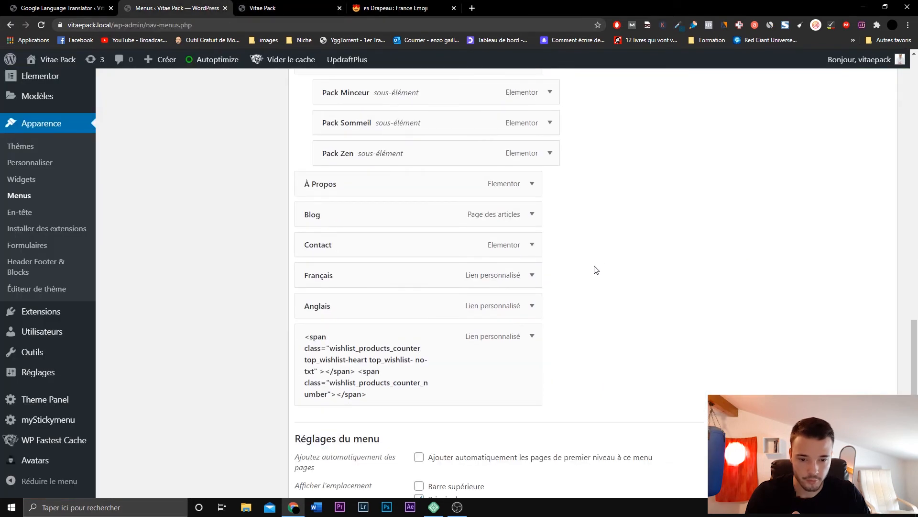
{"action": "left_click", "coordinate": [533, 274]}
{"action": "scroll", "coordinate": [607, 263], "scroll_direction": "down", "scroll_amount": 3}
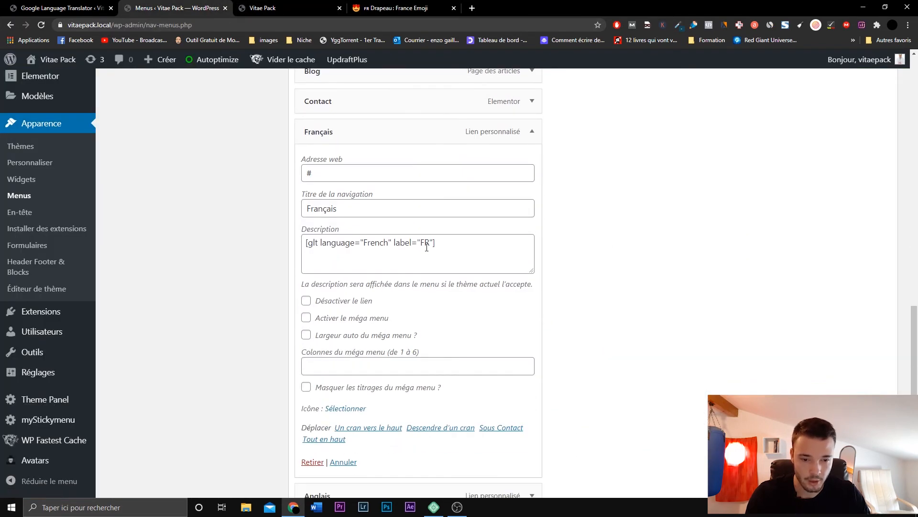
{"action": "left_click_drag", "start_coordinate": [429, 246], "coordinate": [424, 246]}
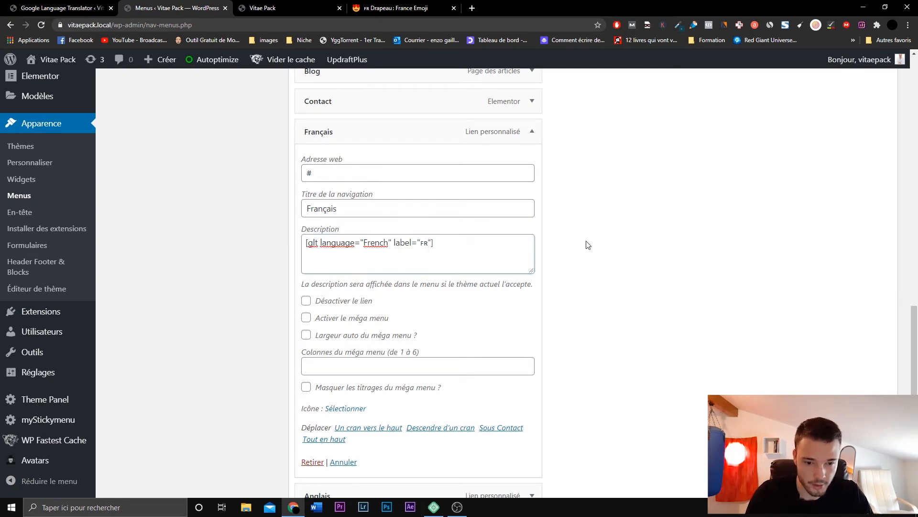
{"action": "scroll", "coordinate": [569, 250], "scroll_direction": "down", "scroll_amount": 6}
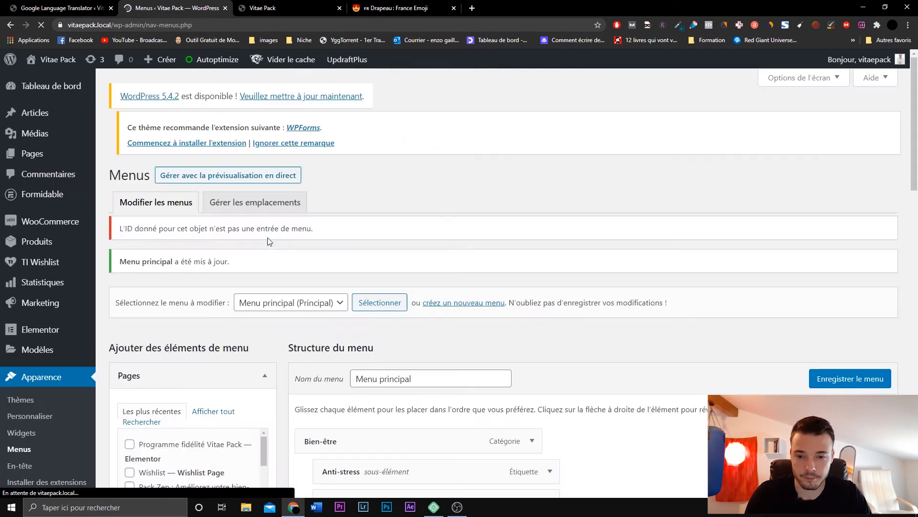
- Reload the site to check the French flag in its navigation, and return to the menu editor
{"action": "left_click", "coordinate": [287, 8]}
{"action": "left_click", "coordinate": [42, 25]}
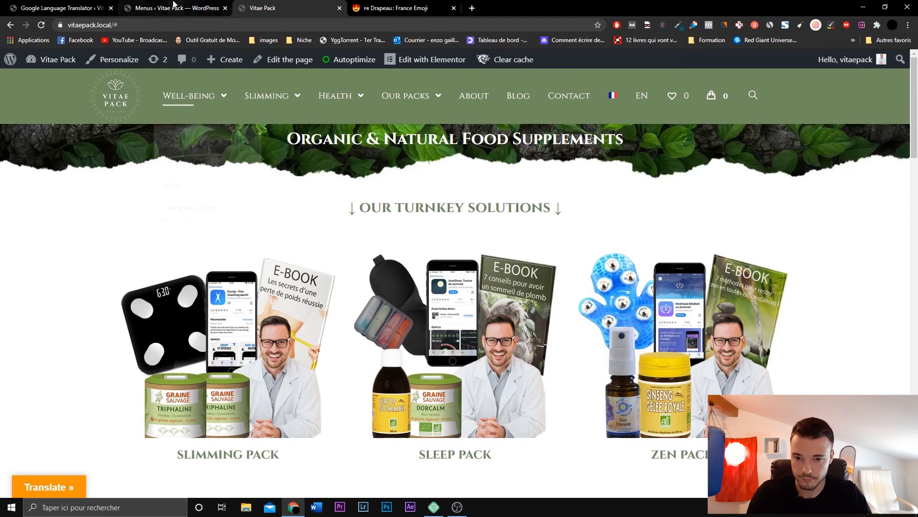
{"action": "left_click", "coordinate": [174, 4]}
{"action": "scroll", "coordinate": [591, 328], "scroll_direction": "down", "scroll_amount": 7}
- Search the web for "drapeau anglais html code" and copy the Royaume-Uni flag emoji from EmojiTerra
{"action": "left_click", "coordinate": [371, 4]}
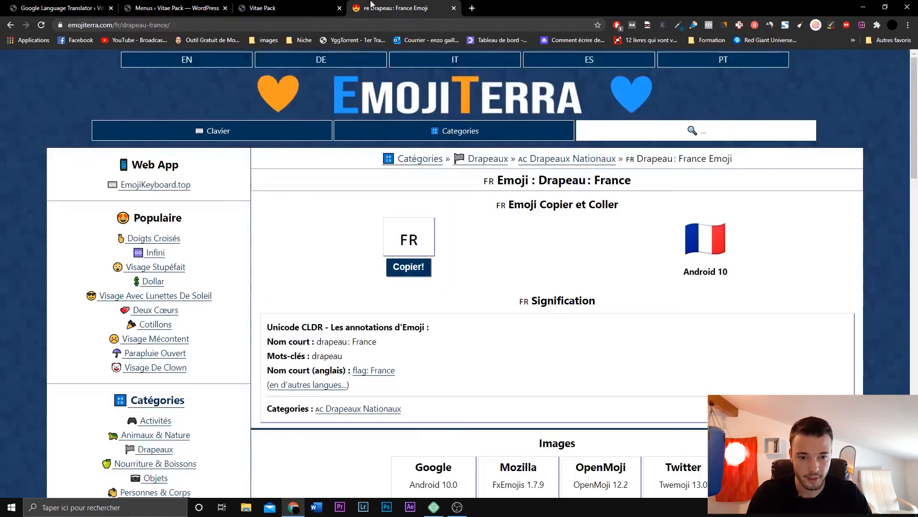
{"action": "left_click", "coordinate": [198, 26]}
{"action": "type", "text": "dr"}
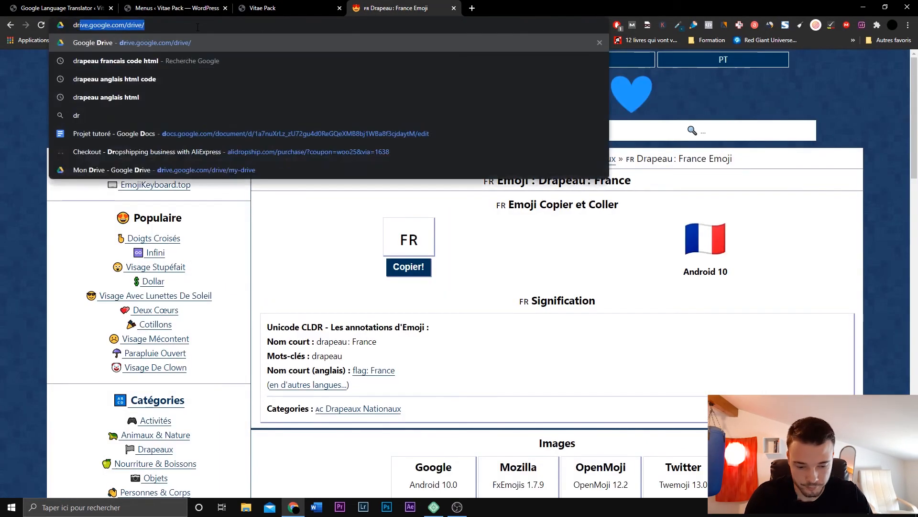
{"action": "type", "text": "apeau angla"}
{"action": "key", "text": "Return"}
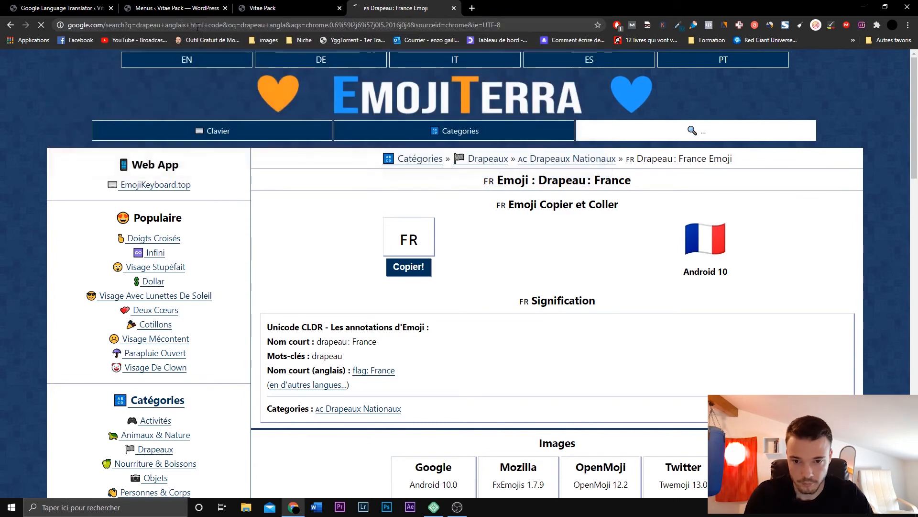
{"action": "scroll", "coordinate": [171, 337], "scroll_direction": "down", "scroll_amount": 1}
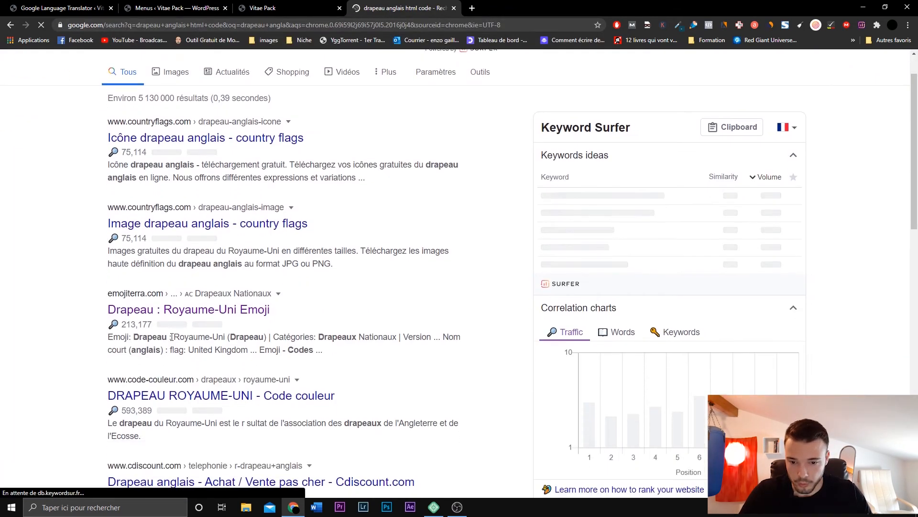
{"action": "left_click", "coordinate": [158, 310]}
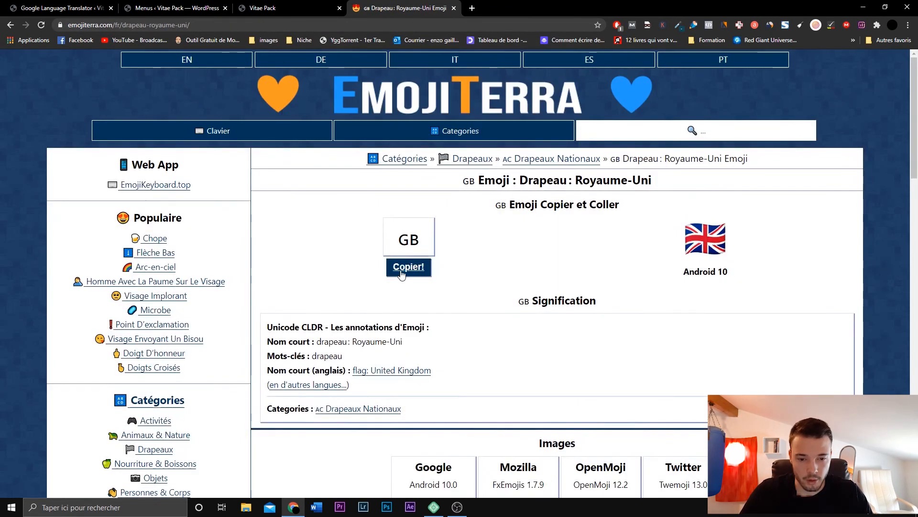
{"action": "left_click", "coordinate": [402, 266]}
- Replace the EN label in the Anglais menu item's shortcode with the copied United Kingdom flag emoji, and save the menu
{"action": "left_click", "coordinate": [177, 7]}
{"action": "scroll", "coordinate": [624, 297], "scroll_direction": "down", "scroll_amount": 6}
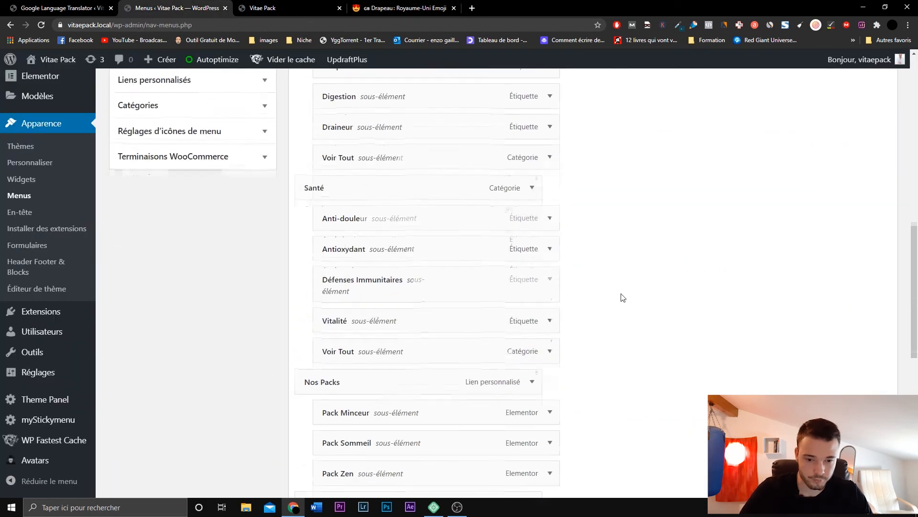
{"action": "scroll", "coordinate": [623, 298], "scroll_direction": "down", "scroll_amount": 9}
{"action": "left_click", "coordinate": [532, 197]}
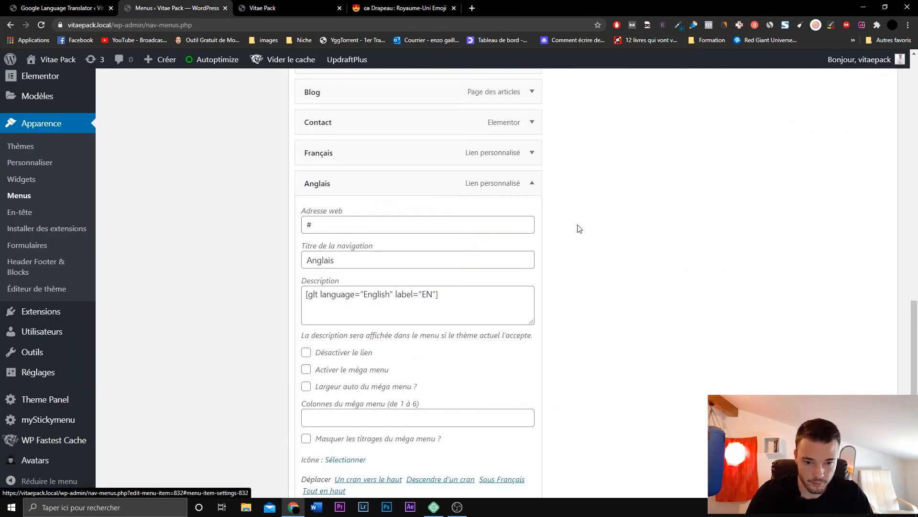
{"action": "scroll", "coordinate": [579, 229], "scroll_direction": "down", "scroll_amount": 2}
{"action": "left_click", "coordinate": [429, 210]}
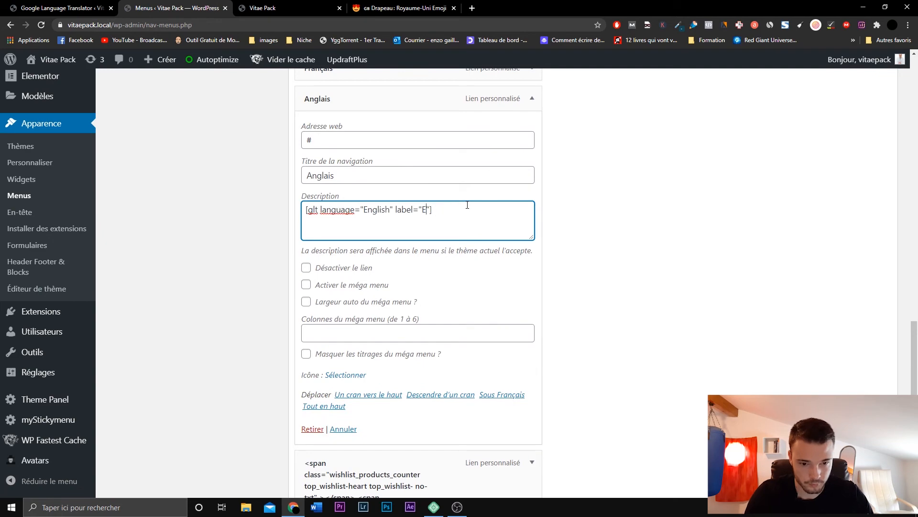
{"action": "scroll", "coordinate": [615, 303], "scroll_direction": "down", "scroll_amount": 5}
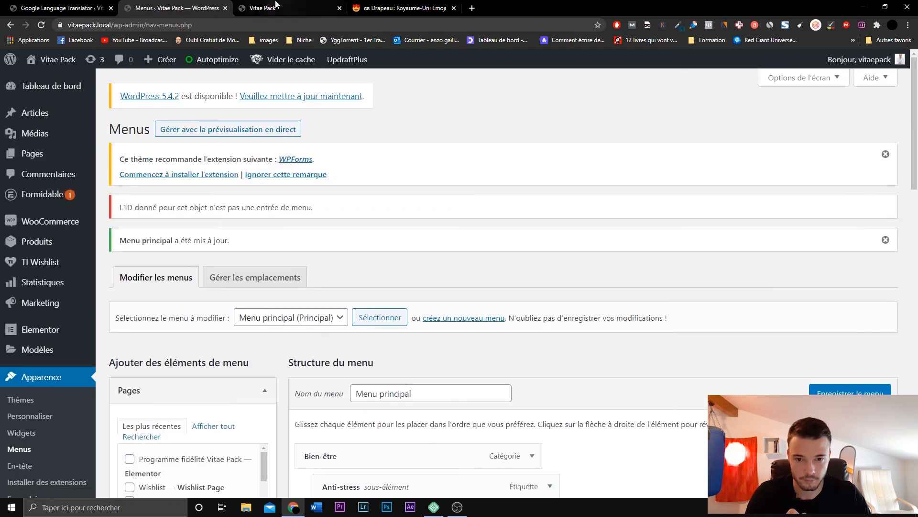
- Reload the site to check both flags in its navigation, and return to the menu editor
{"action": "left_click", "coordinate": [276, 6]}
{"action": "left_click", "coordinate": [42, 25]}
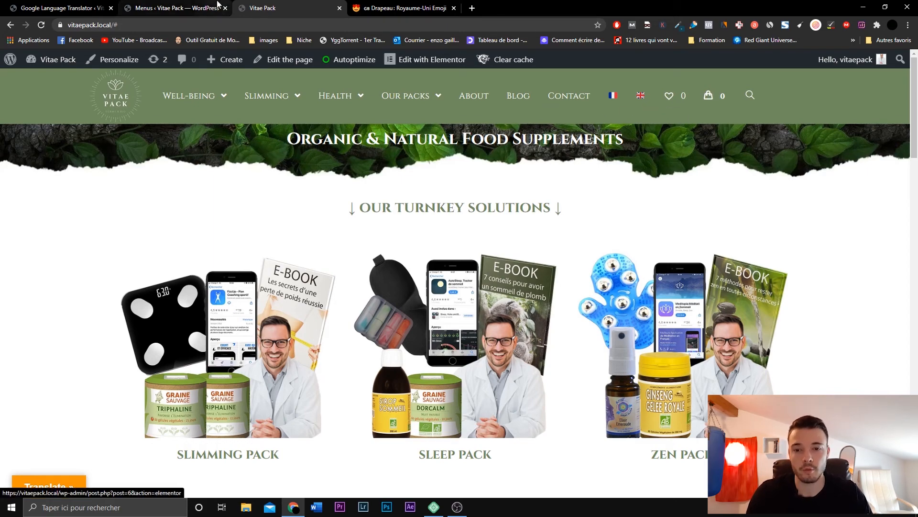
{"action": "left_click", "coordinate": [216, 4]}
- Indent the Anglais item as a sub-item of Français in the main menu, and save the menu
{"action": "scroll", "coordinate": [607, 201], "scroll_direction": "down", "scroll_amount": 15}
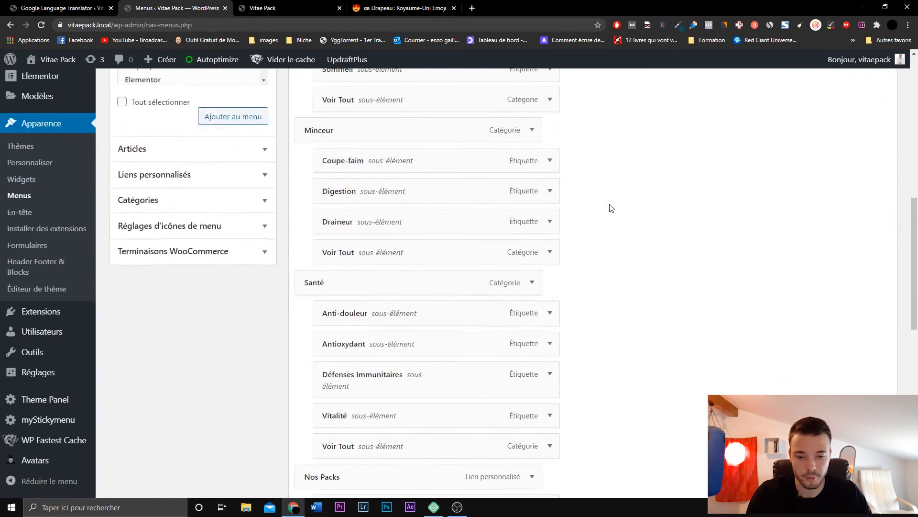
{"action": "scroll", "coordinate": [614, 211], "scroll_direction": "down", "scroll_amount": 2}
{"action": "left_click_drag", "start_coordinate": [445, 238], "coordinate": [672, 233]}
{"action": "scroll", "coordinate": [699, 253], "scroll_direction": "down", "scroll_amount": 1}
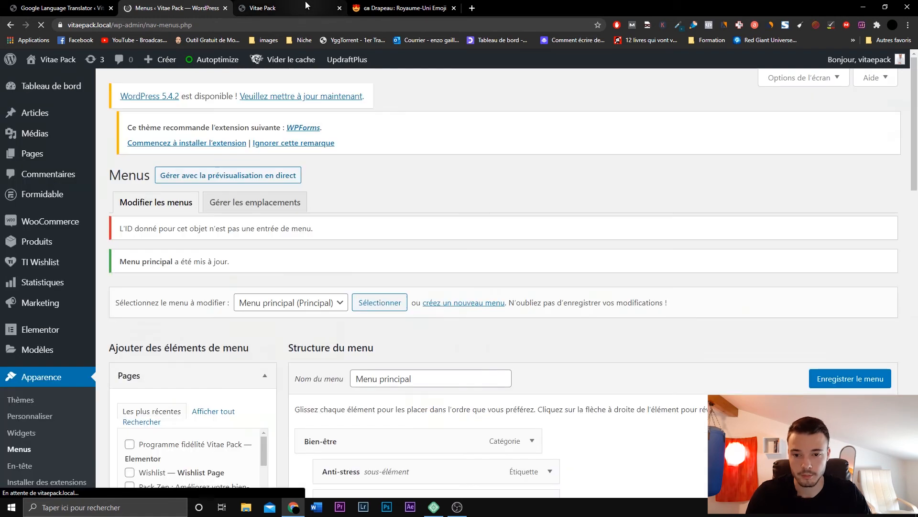
- Reload the site and switch it to English with the United Kingdom flag nested under the French flag in the navigation
{"action": "left_click", "coordinate": [287, 8]}
{"action": "left_click", "coordinate": [41, 25]}
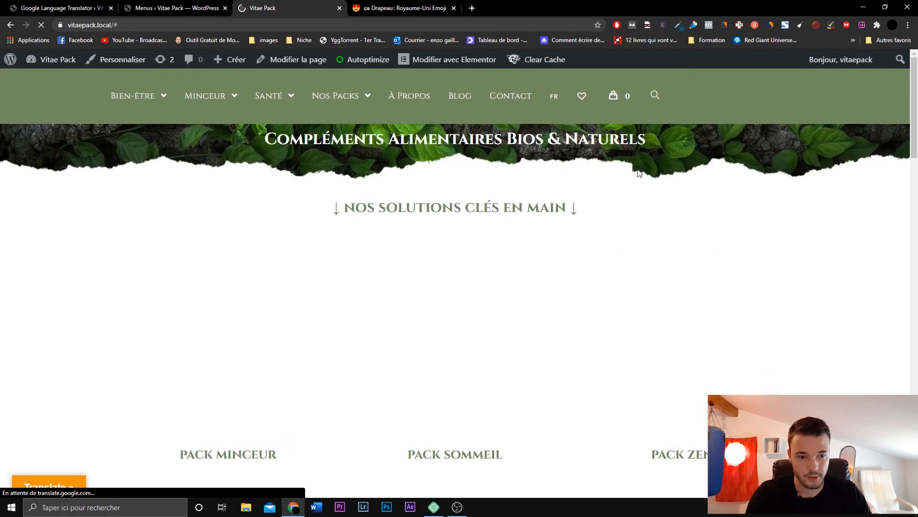
{"action": "mouse_move", "coordinate": [599, 100]}
{"action": "left_click", "coordinate": [600, 131]}
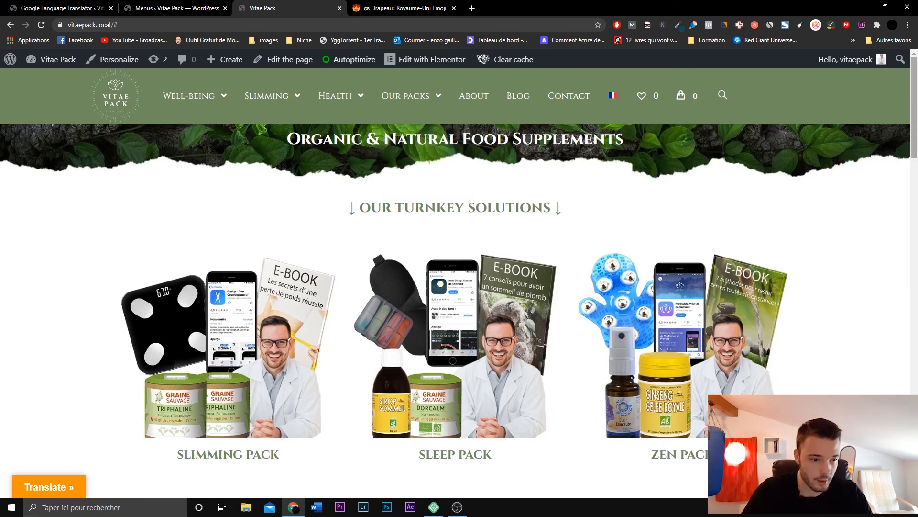
- Check the English translation on the home page, the About page and the Blog page
{"action": "mouse_move", "coordinate": [916, 114]}
{"action": "left_mouse_down"}
{"action": "mouse_move", "coordinate": [917, 387]}
{"action": "mouse_move", "coordinate": [916, 107]}
{"action": "left_mouse_up"}
{"action": "left_click", "coordinate": [480, 91]}
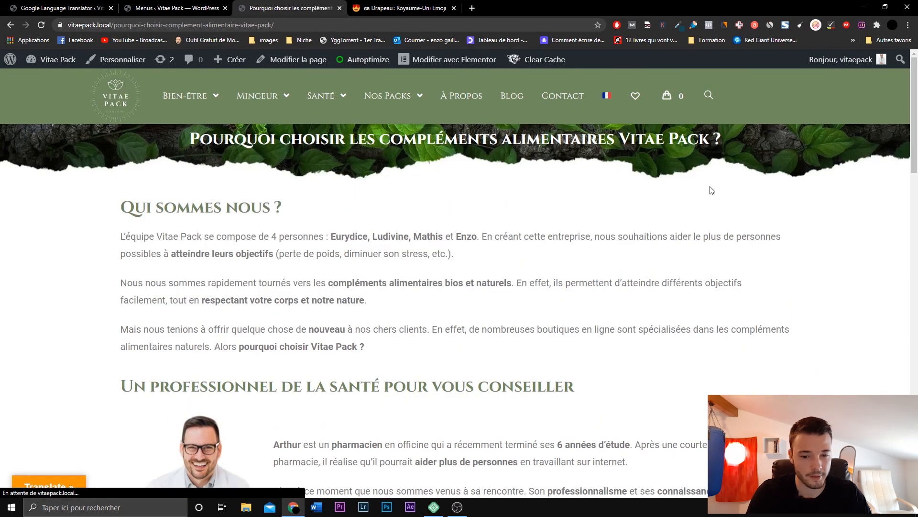
{"action": "mouse_move", "coordinate": [917, 101]}
{"action": "left_mouse_down"}
{"action": "mouse_move", "coordinate": [917, 239]}
{"action": "mouse_move", "coordinate": [916, 96]}
{"action": "left_mouse_up"}
{"action": "left_click", "coordinate": [525, 99]}
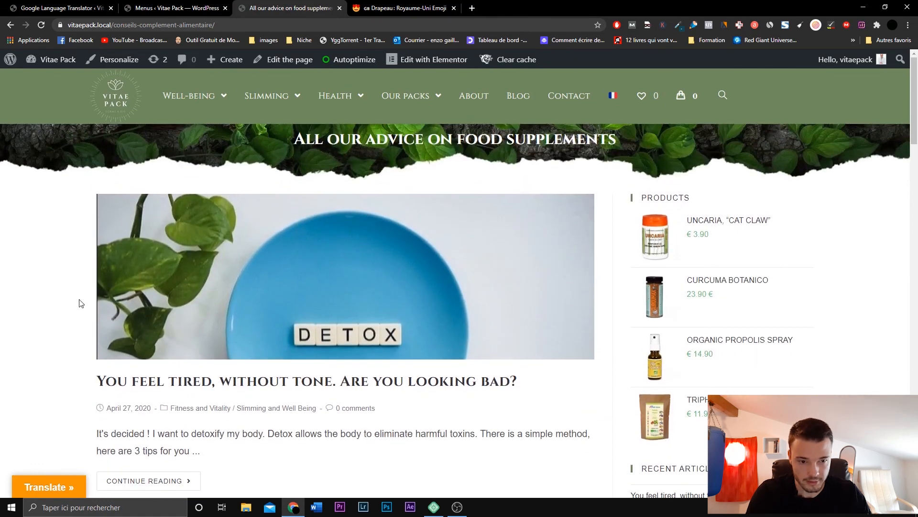
- Switch the blog page back to French with the French flag in the navigation and look over its content
{"action": "mouse_move", "coordinate": [614, 99]}
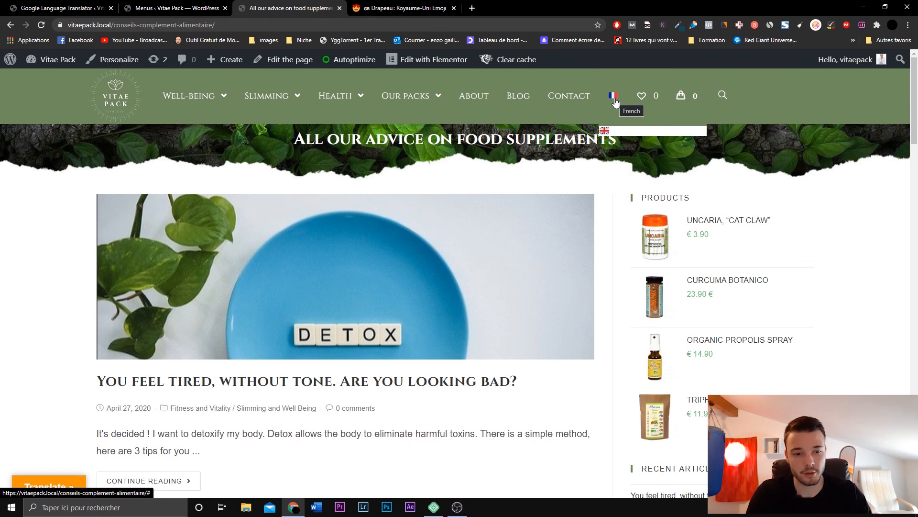
{"action": "left_click", "coordinate": [614, 98]}
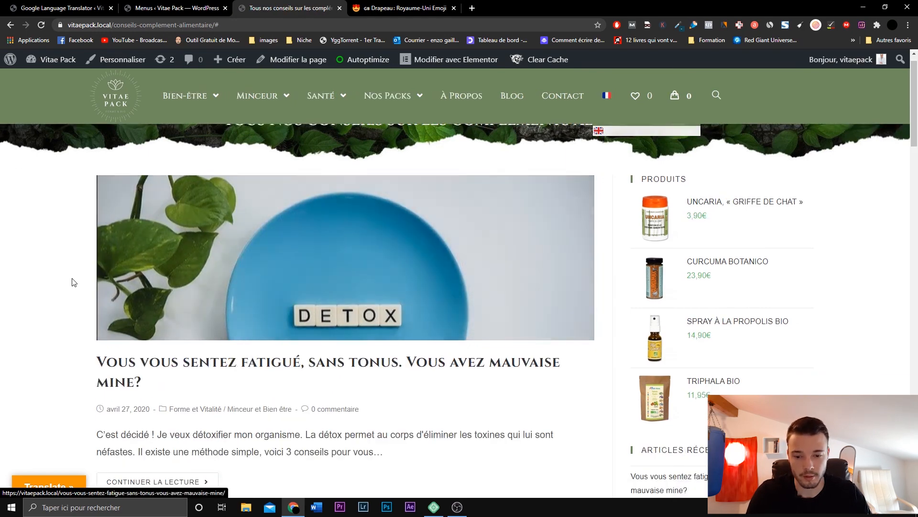
{"action": "scroll", "coordinate": [230, 339], "scroll_direction": "down", "scroll_amount": 6}
{"action": "scroll", "coordinate": [55, 322], "scroll_direction": "up", "scroll_amount": 6}
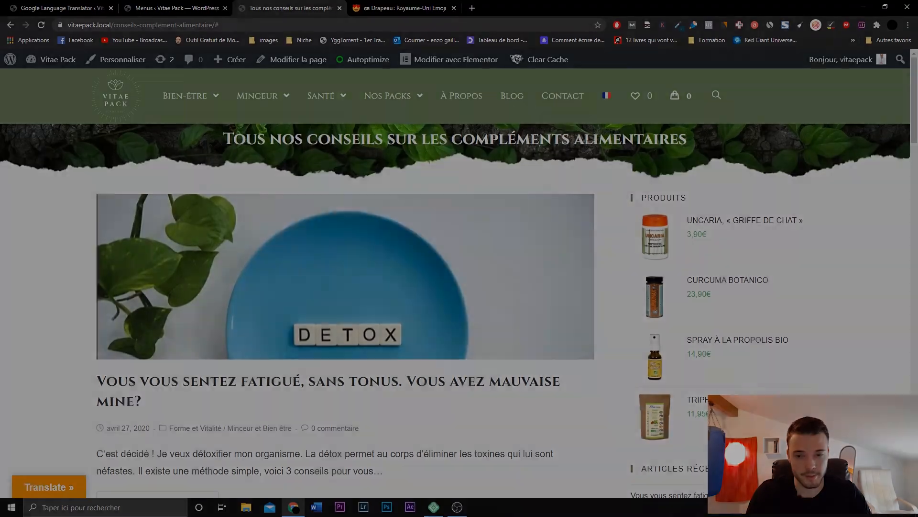